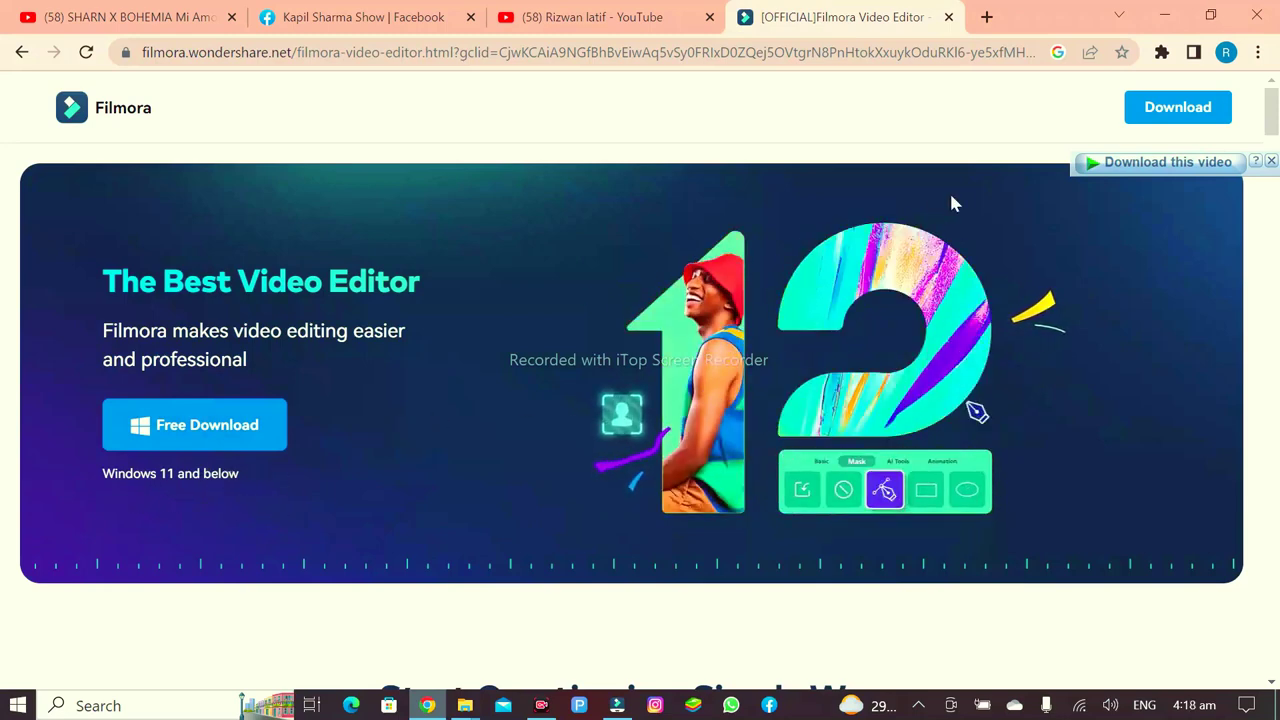
# Step: Request the Filmora installer download, dismiss the download prompt, and switch to Wondershare Filmora
pyautogui.click(222, 444)
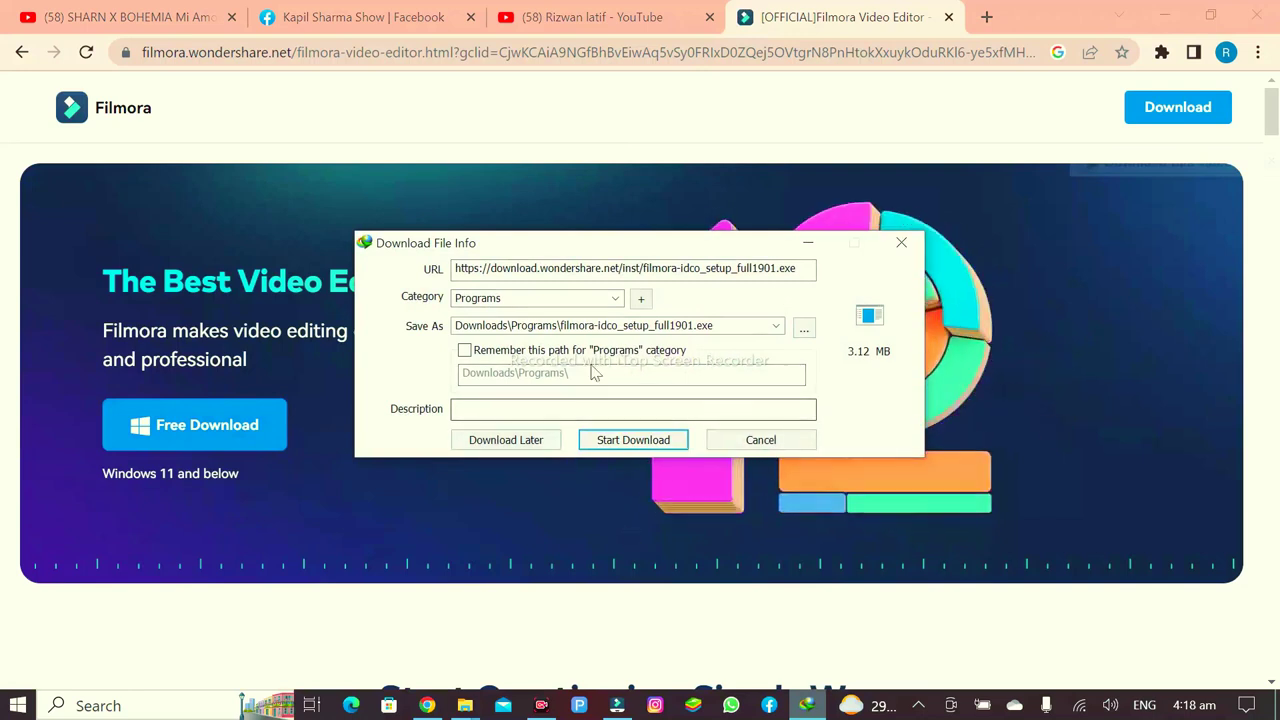
pyautogui.click(910, 245)
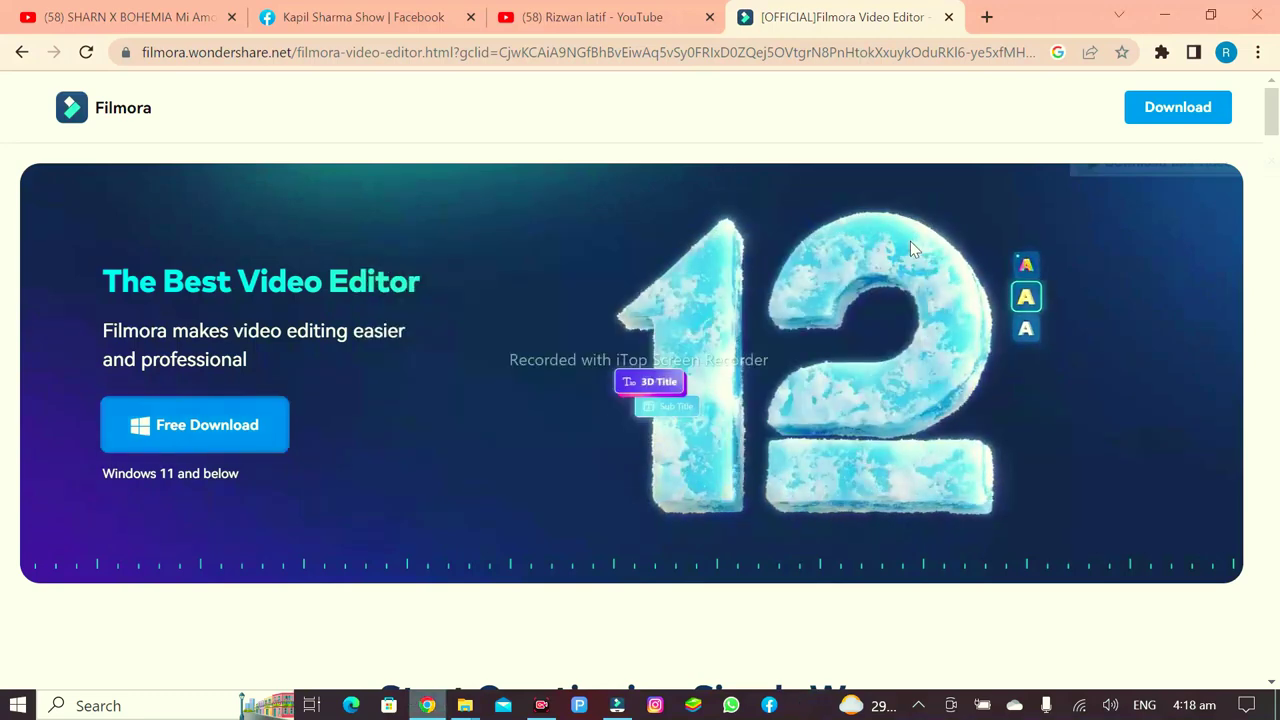
pyautogui.click(1163, 10)
pyautogui.click(617, 704)
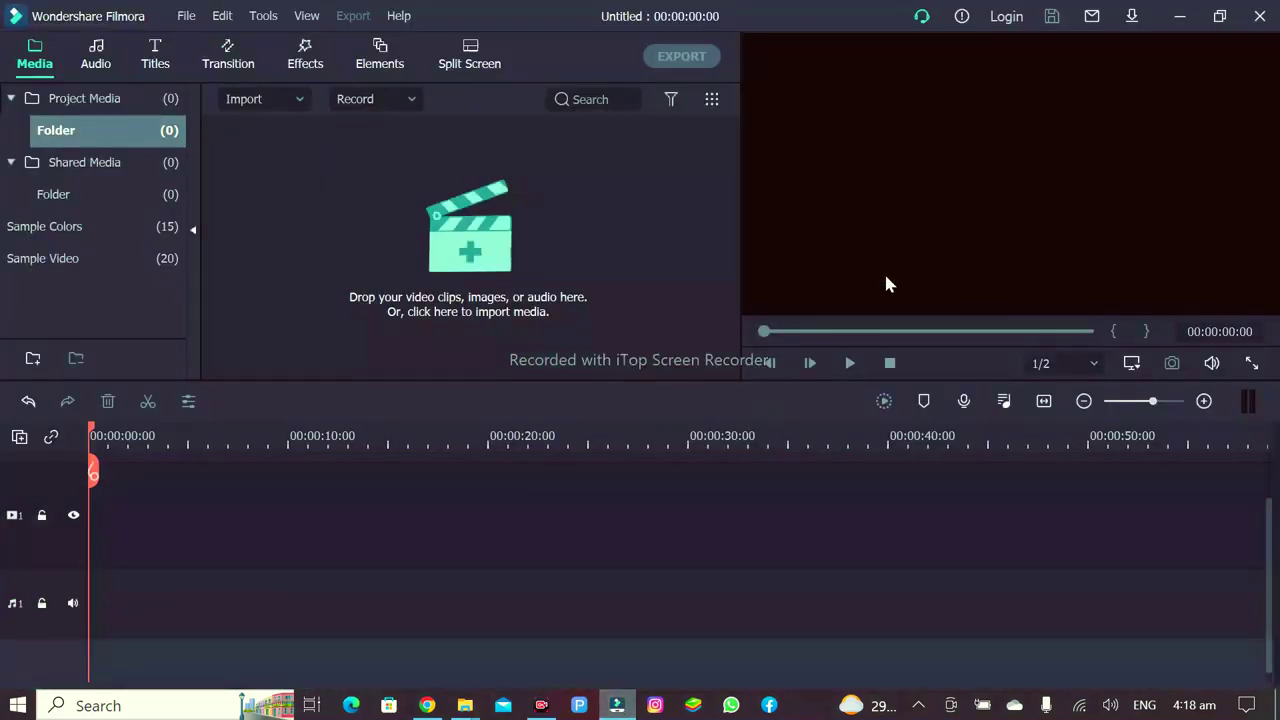
# Step: Import the "5 Bhootiya Horror Videos" clip from the Video folder inside Downloads into the project media
pyautogui.click(477, 245)
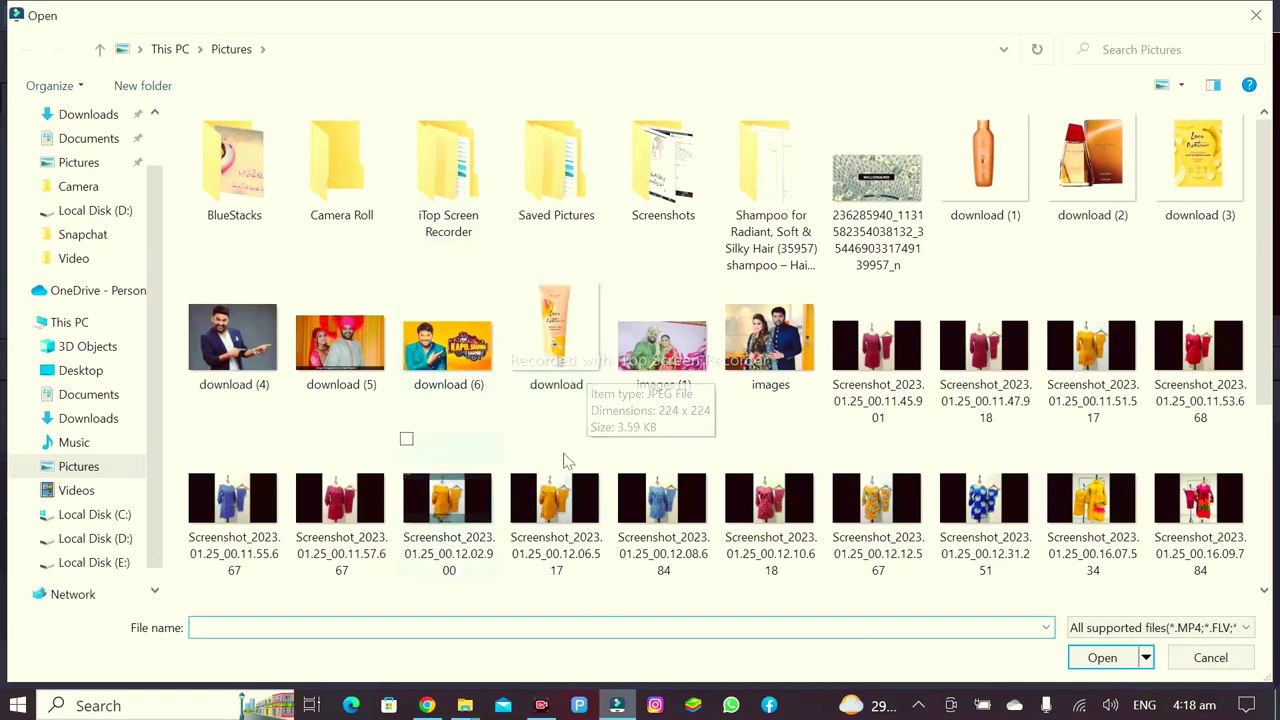
pyautogui.scroll(1, 95, 195)
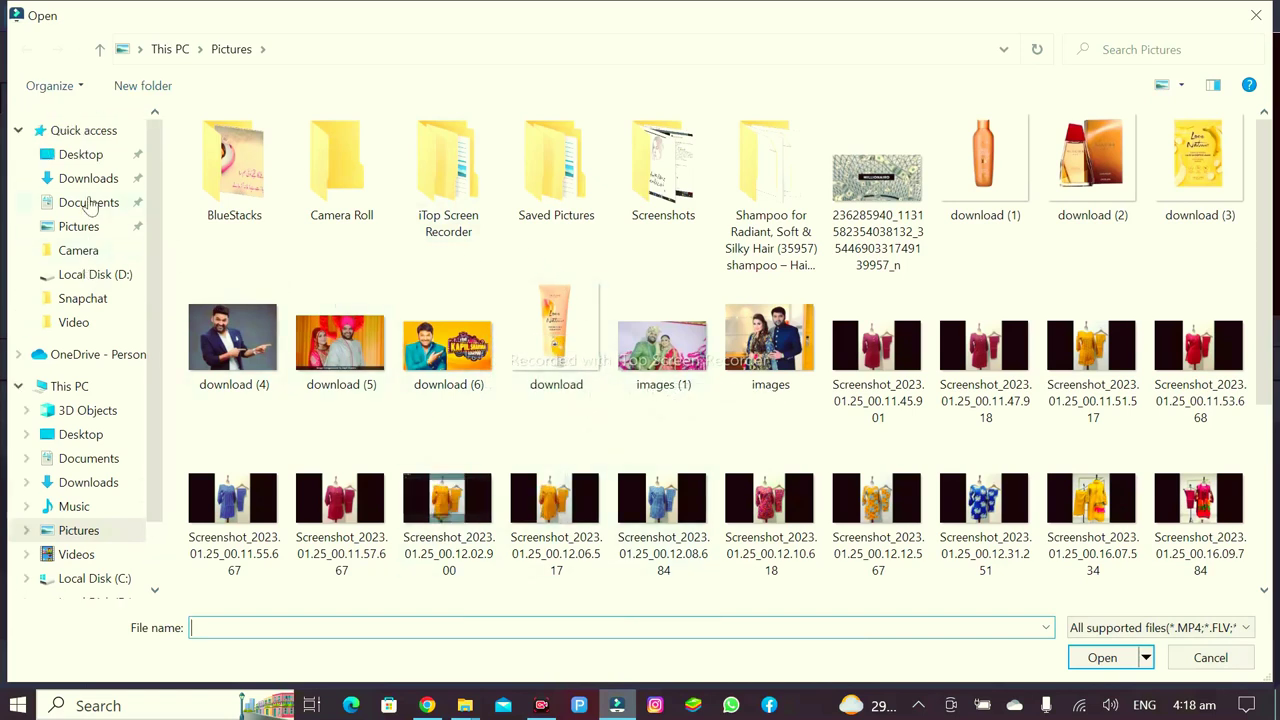
pyautogui.click(90, 187)
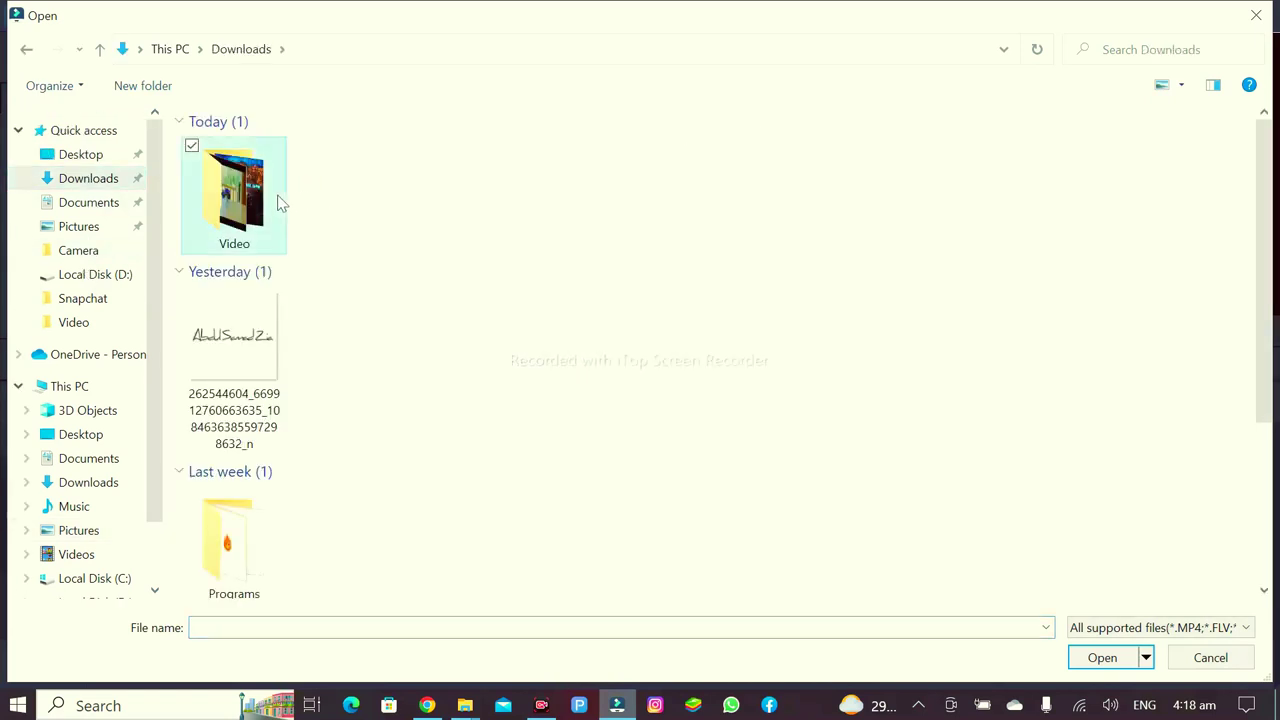
pyautogui.doubleClick(277, 200)
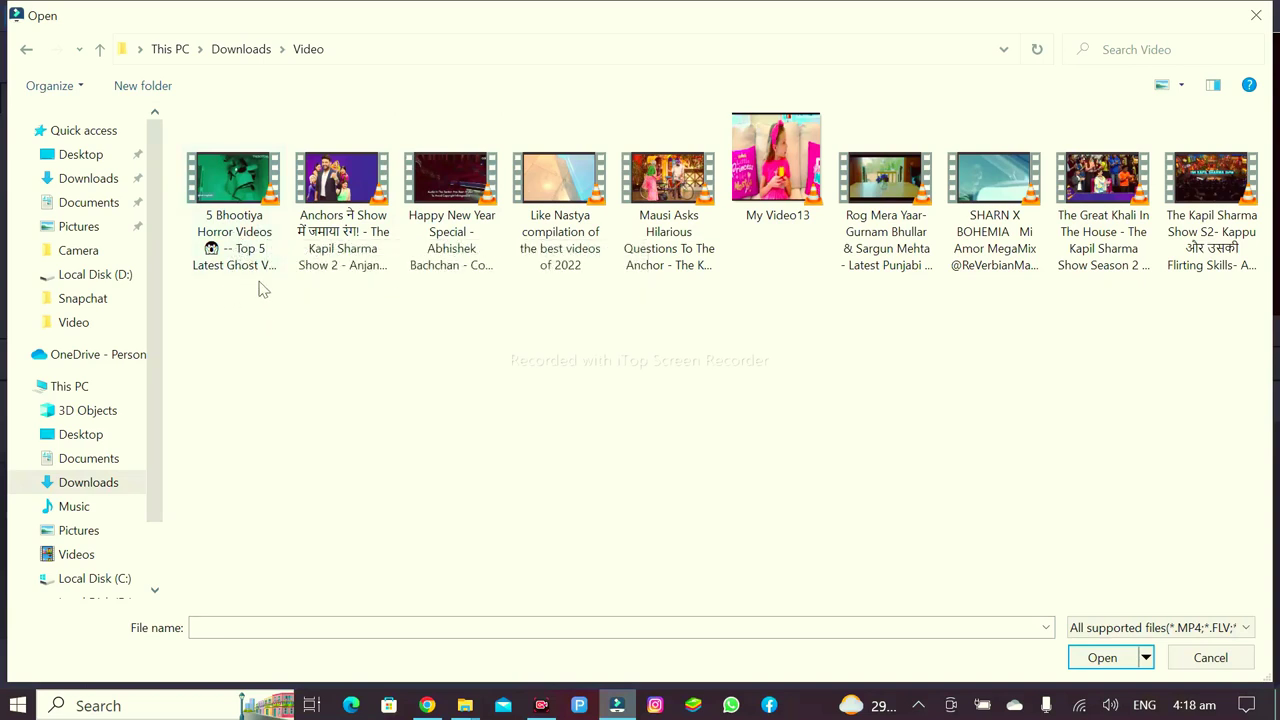
pyautogui.click(250, 205)
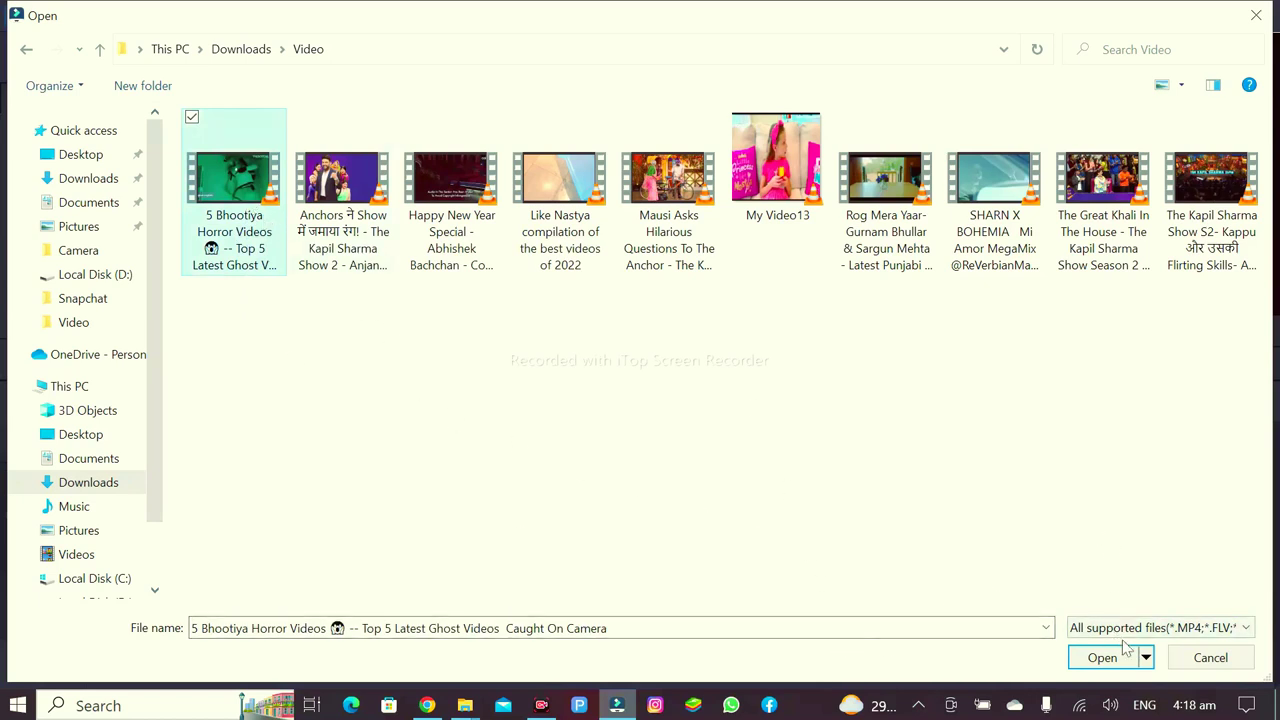
pyautogui.doubleClick(903, 16)
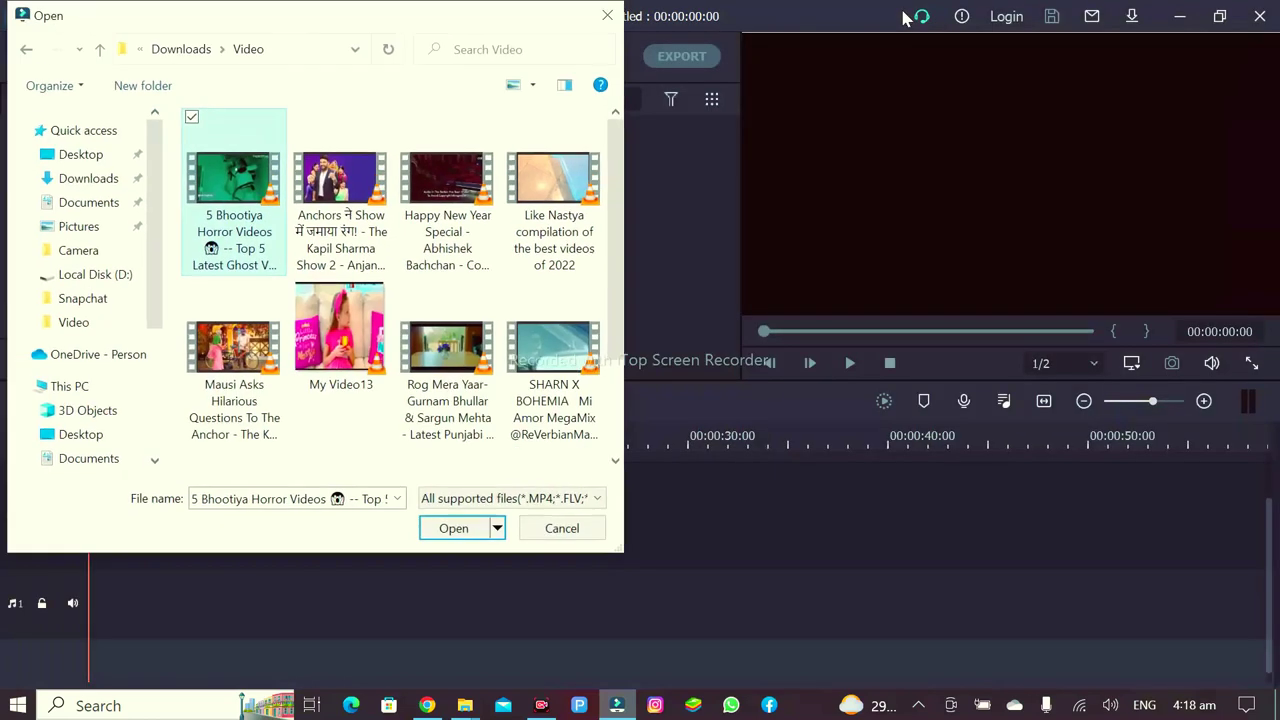
pyautogui.moveTo(428, 20); pyautogui.dragTo(678, 66)
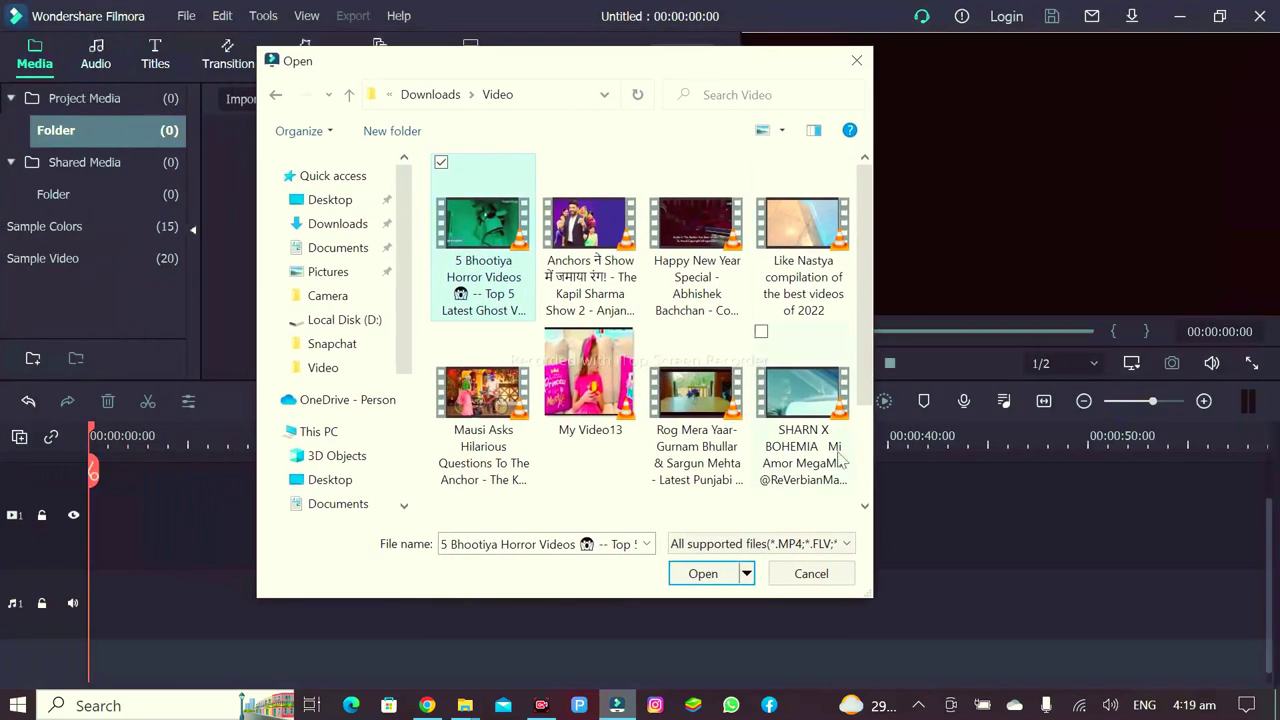
pyautogui.click(684, 575)
# Step: Place the horror video at the start of video track 1, keeping the project settings of 1080 x 1080 25fps
pyautogui.moveTo(350, 158)
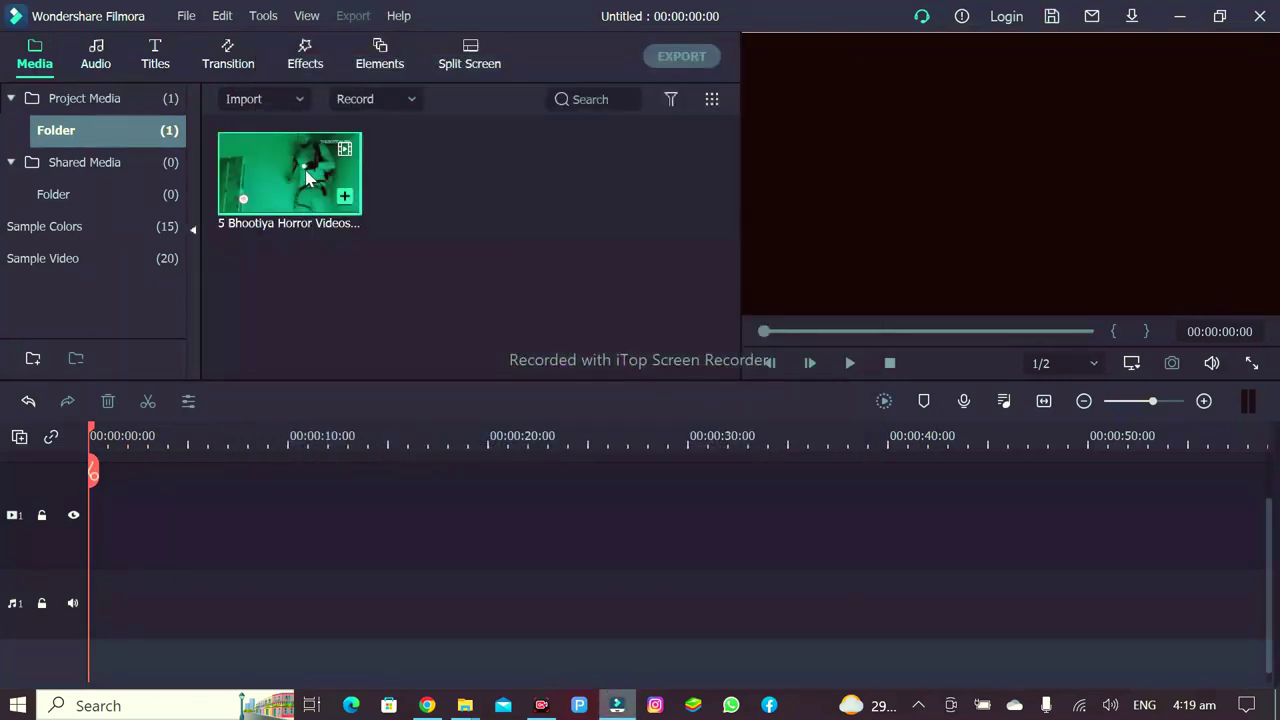
pyautogui.moveTo(307, 165); pyautogui.dragTo(103, 531)
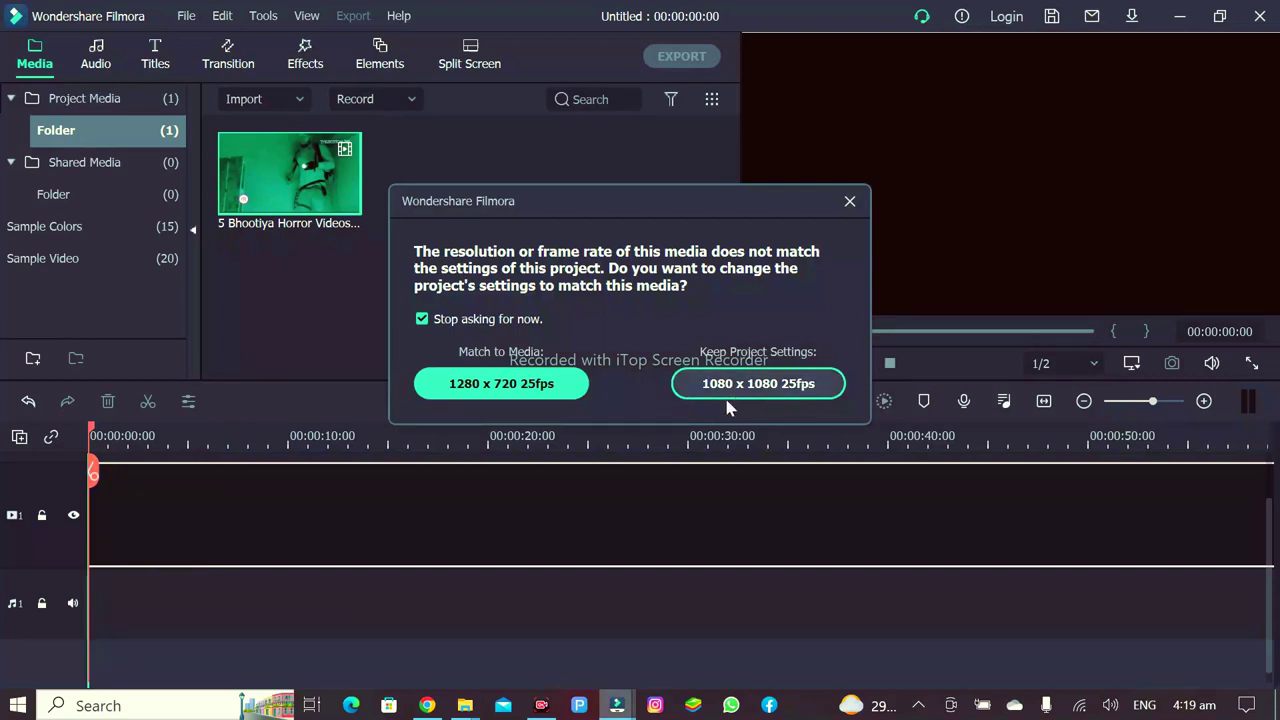
pyautogui.click(790, 388)
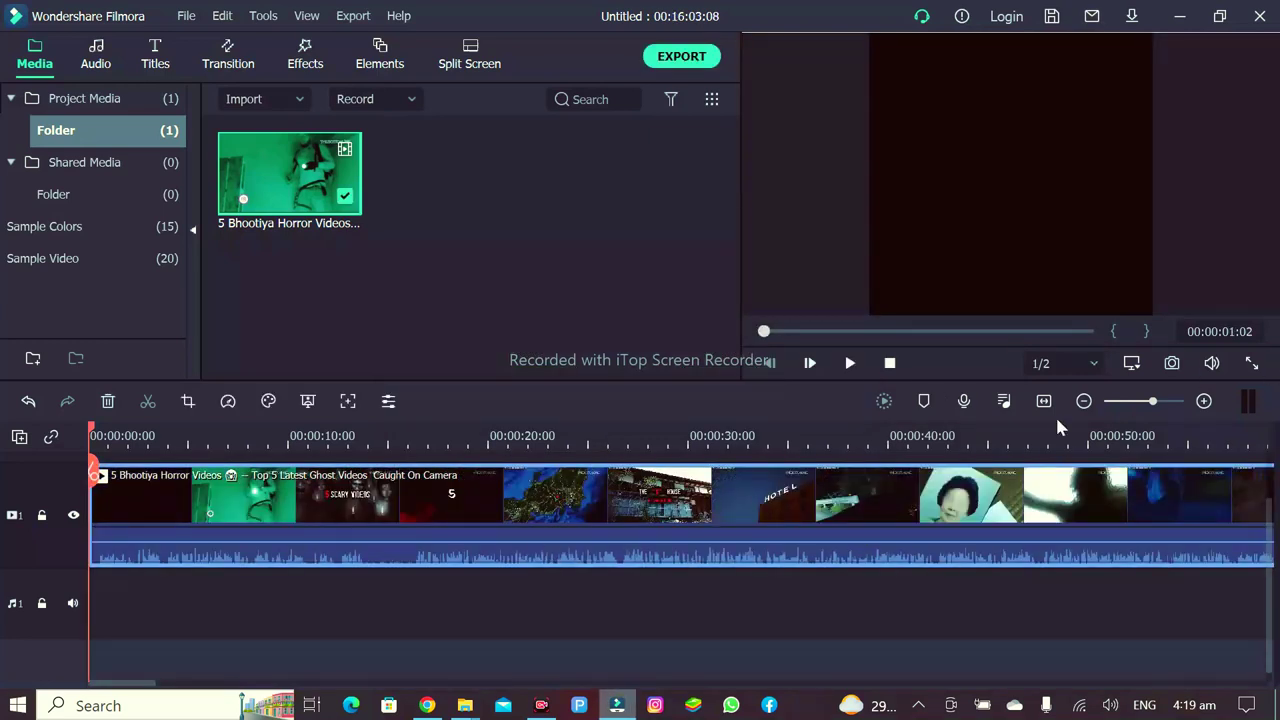
# Step: Set the project aspect ratio to 1:1 (Instagram) and apply the project settings
pyautogui.click(1133, 364)
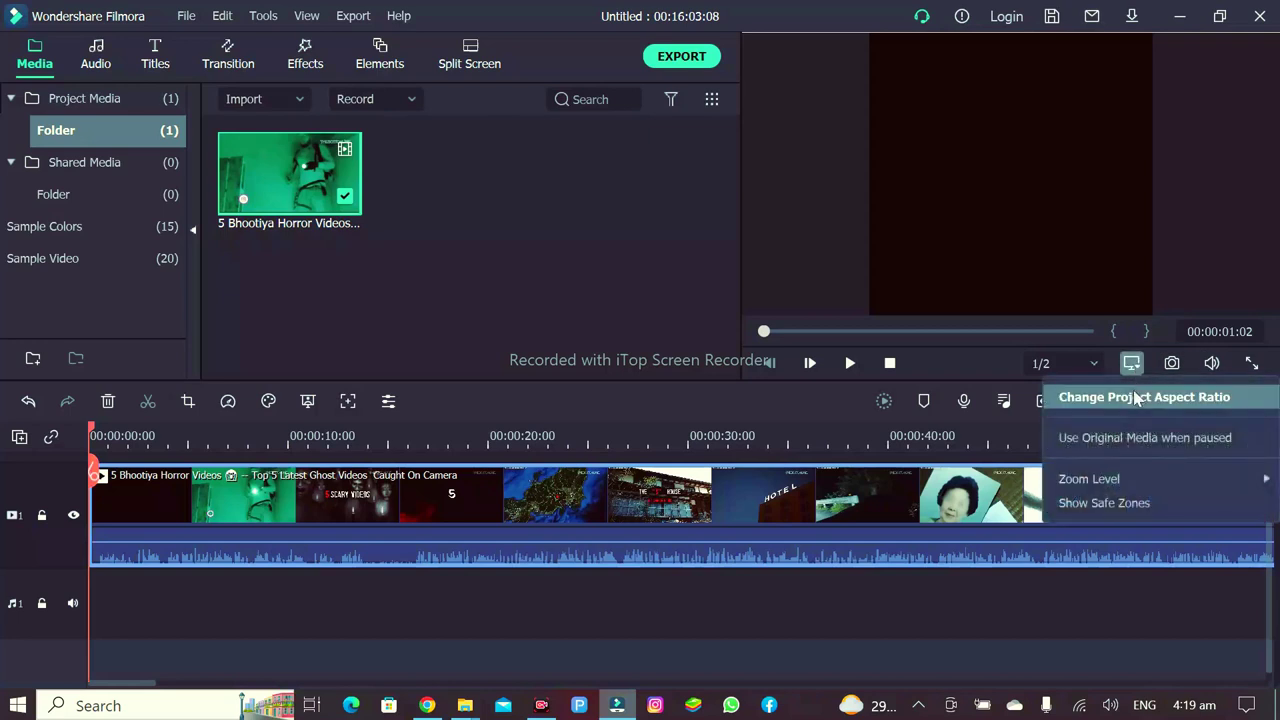
pyautogui.click(1118, 399)
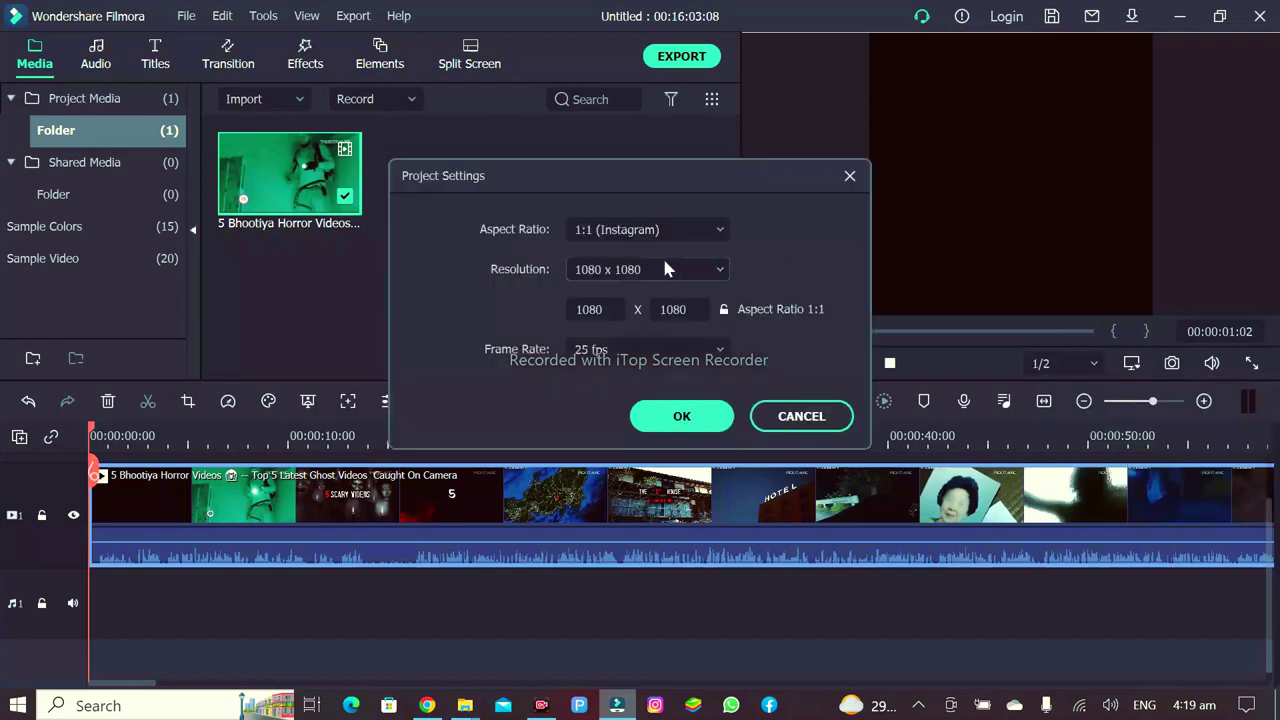
pyautogui.click(697, 230)
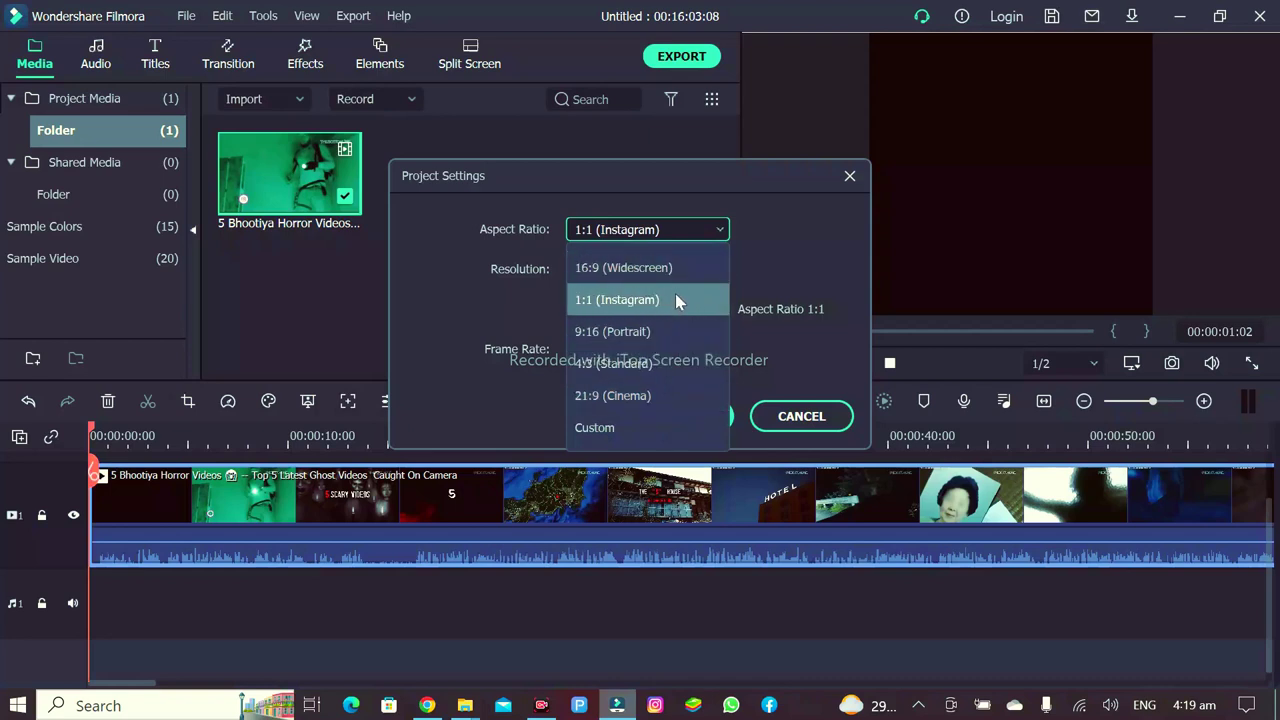
pyautogui.click(810, 255)
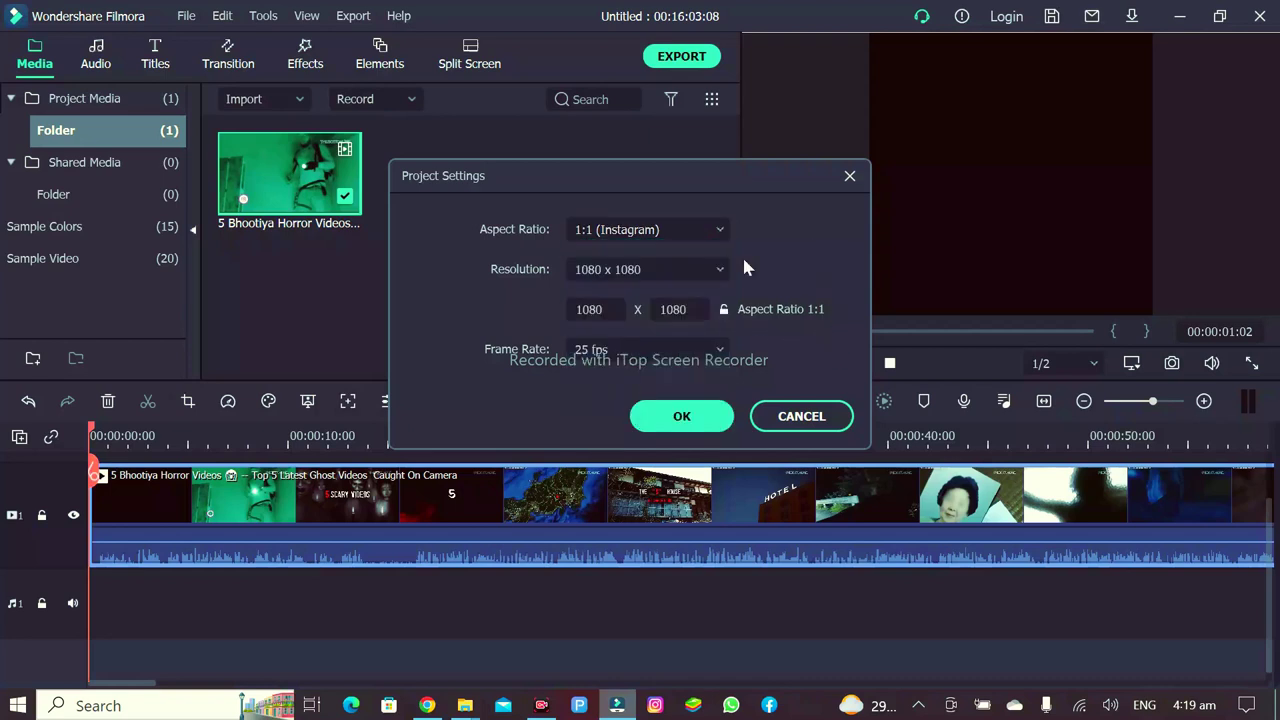
pyautogui.click(644, 265)
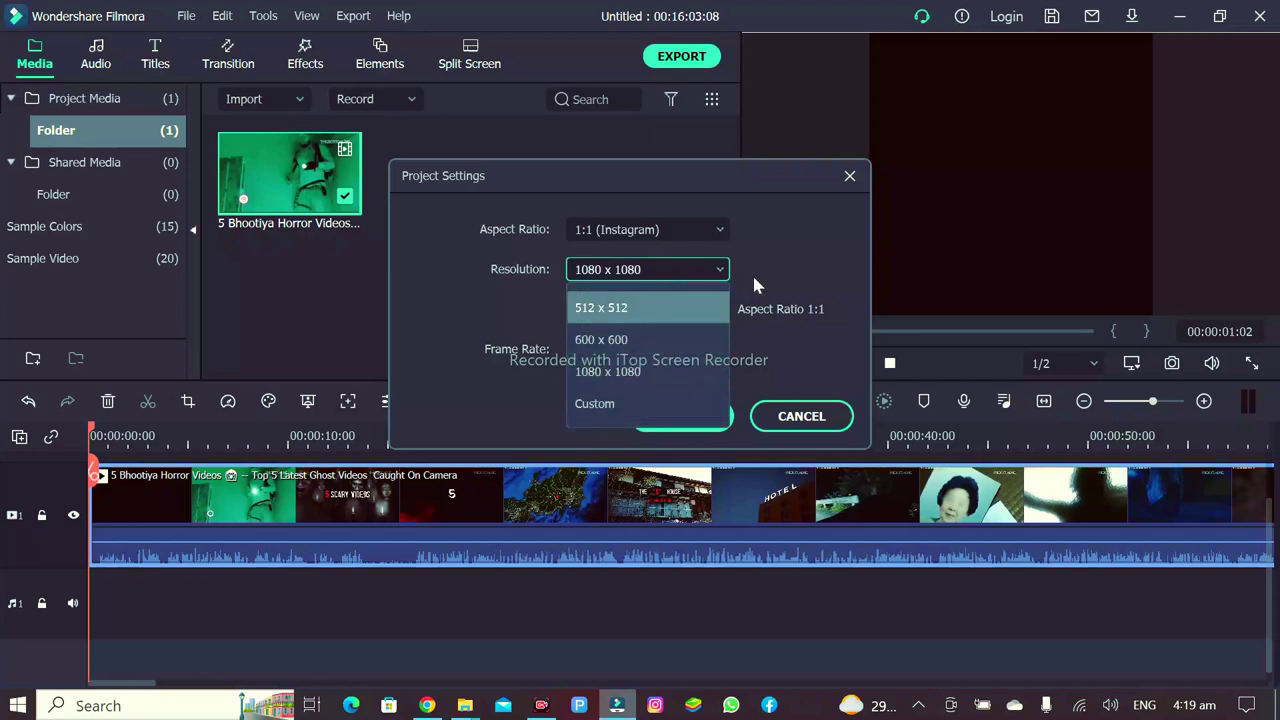
pyautogui.click(789, 226)
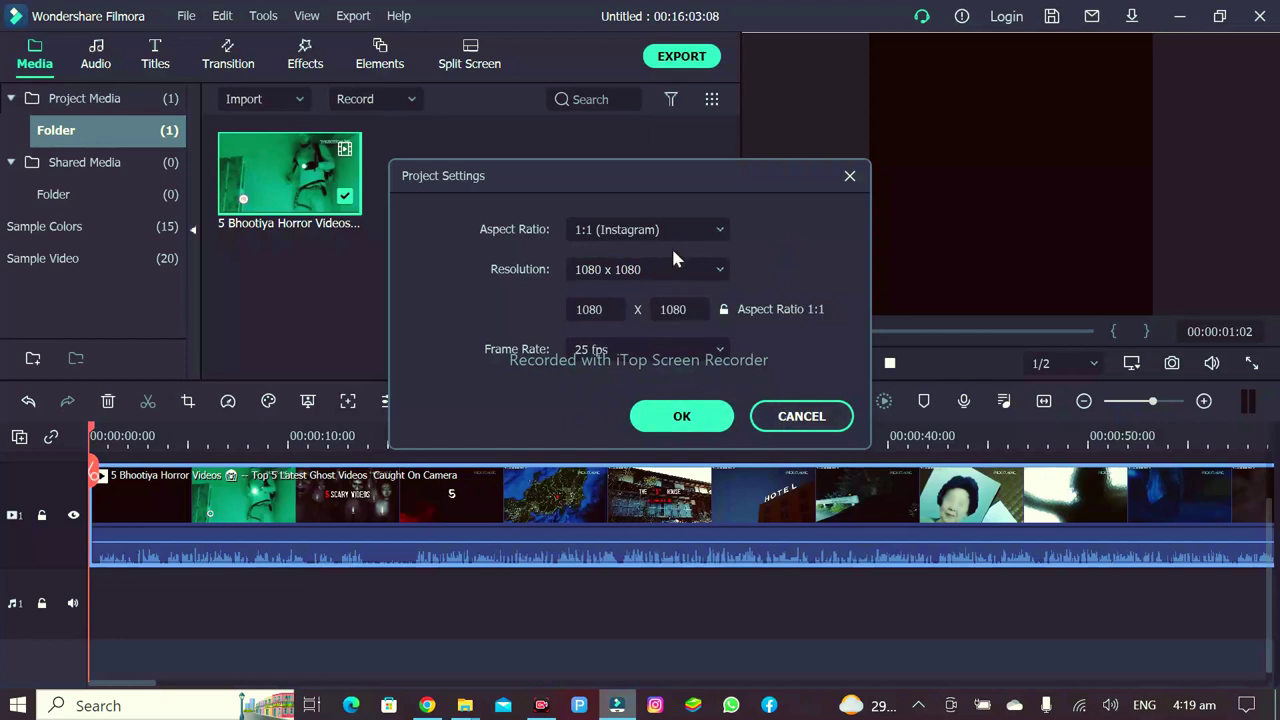
pyautogui.click(700, 229)
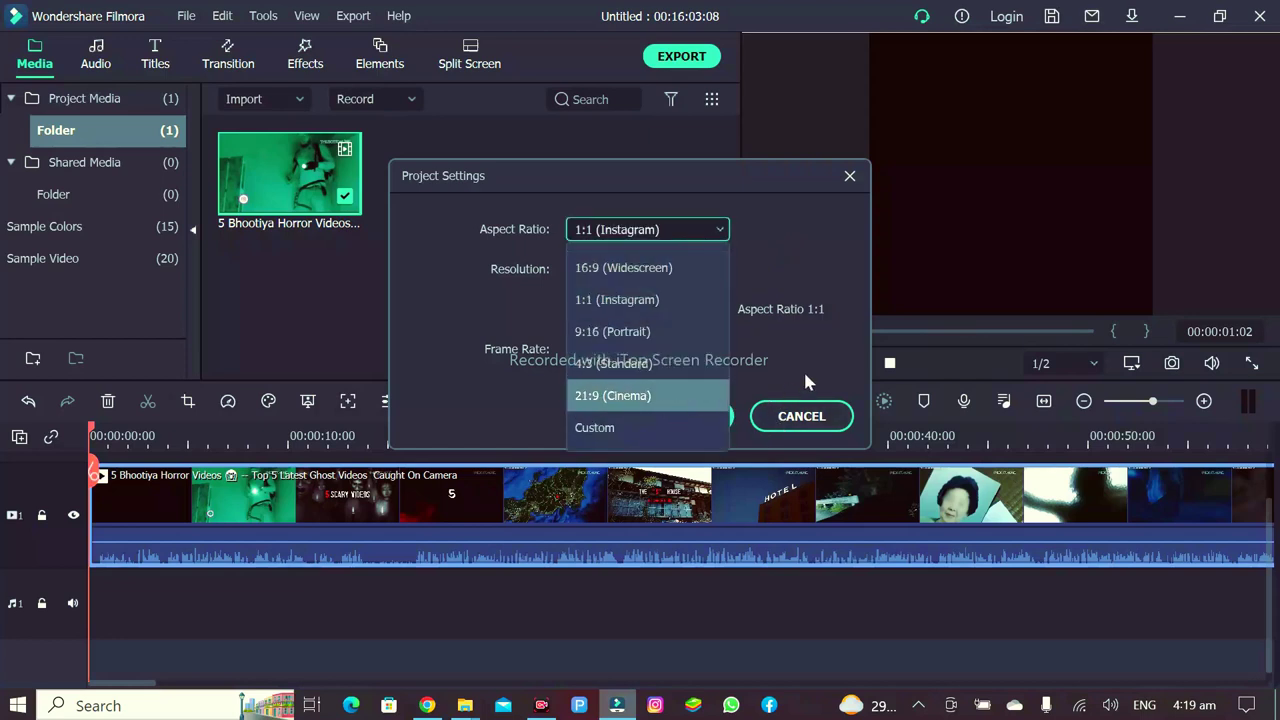
pyautogui.click(700, 302)
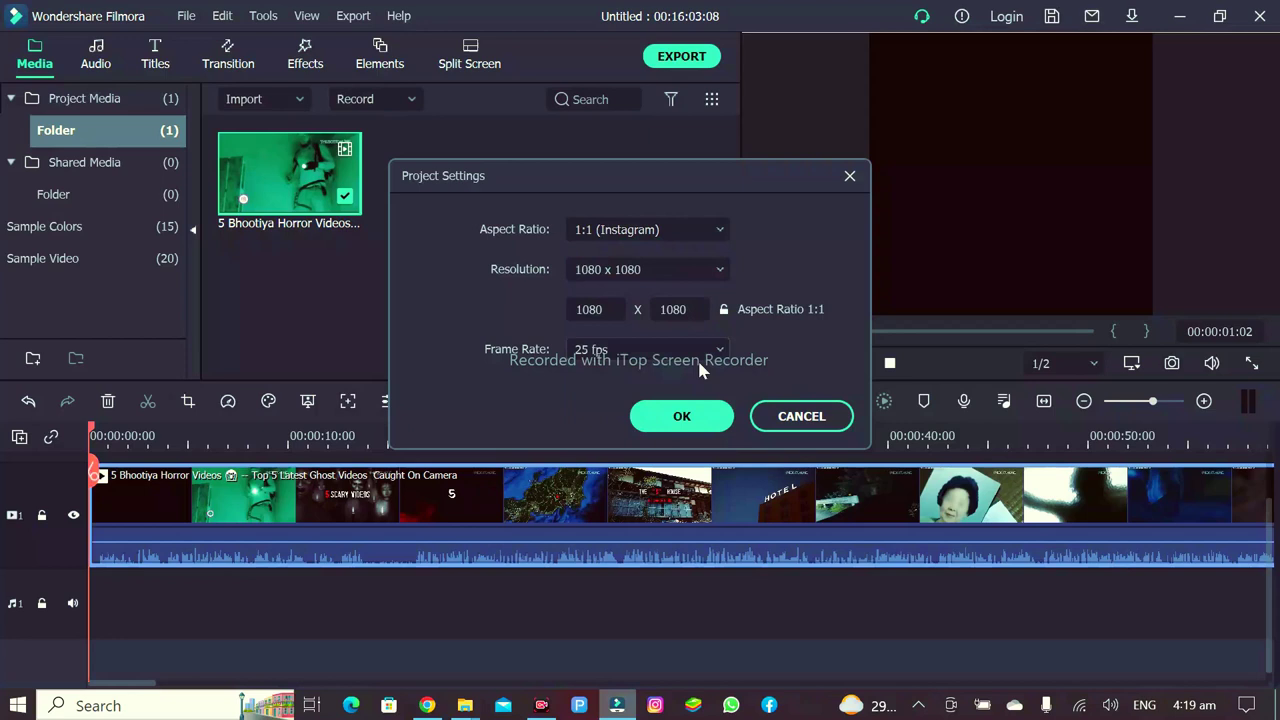
pyautogui.click(686, 416)
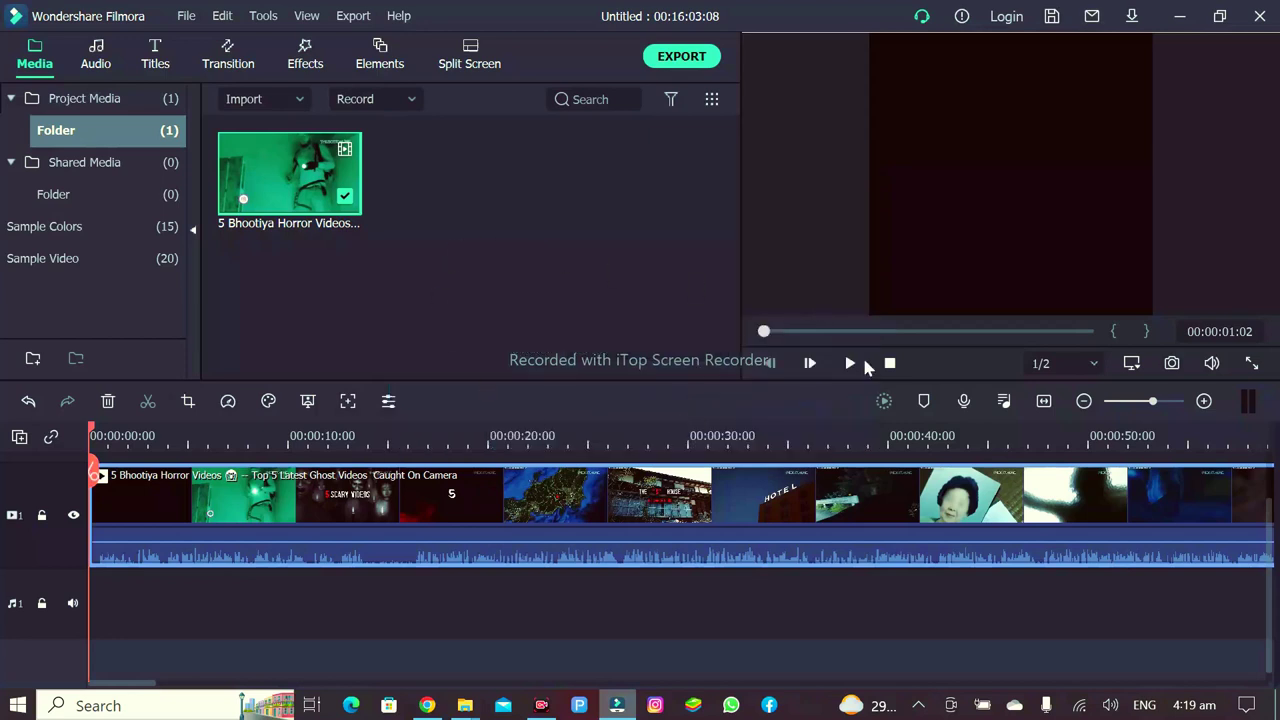
# Step: Stretch the video's lower and upper edges in the preview so it nearly fills the square frame's height
pyautogui.click(967, 196)
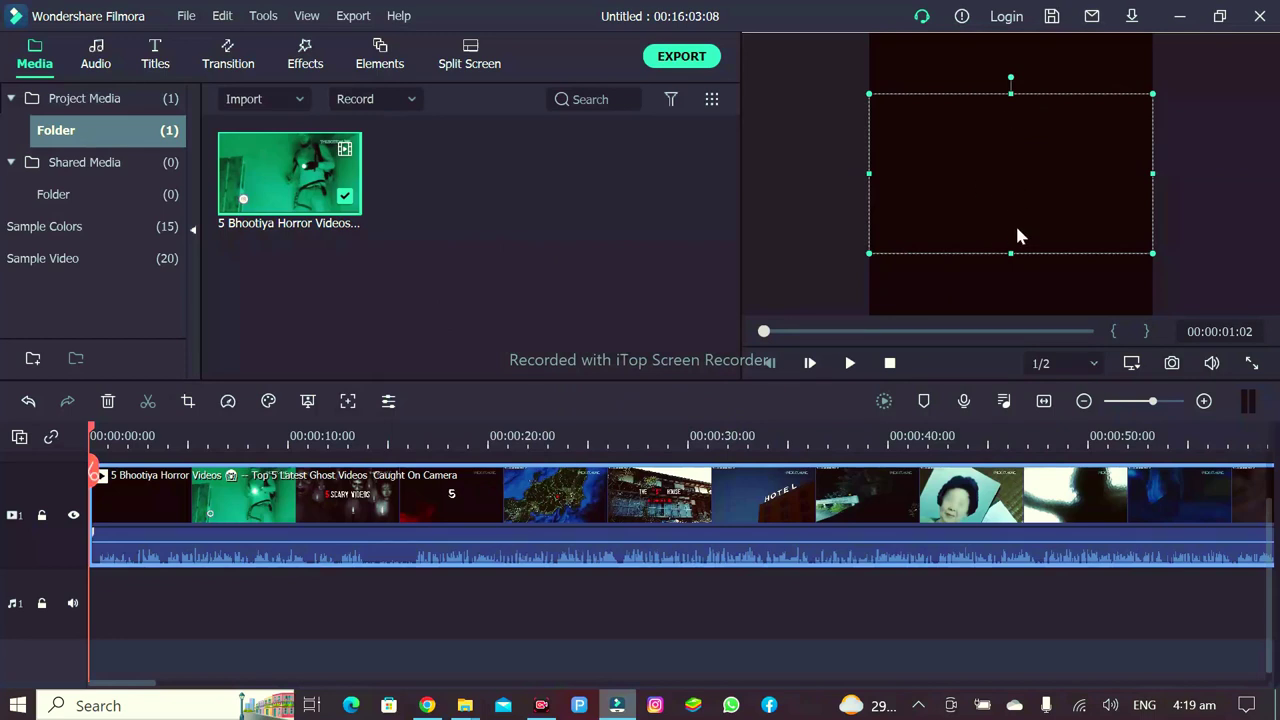
pyautogui.moveTo(1012, 253); pyautogui.dragTo(1020, 308)
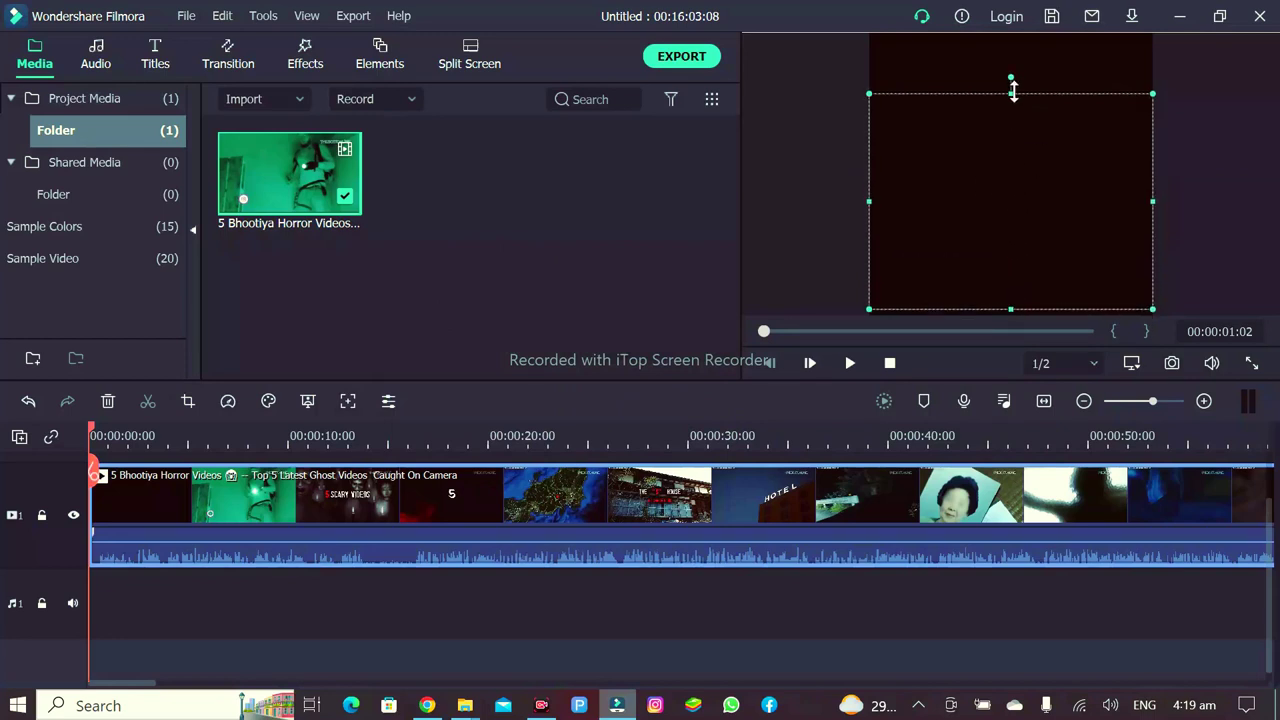
pyautogui.moveTo(1012, 90); pyautogui.dragTo(1019, 37)
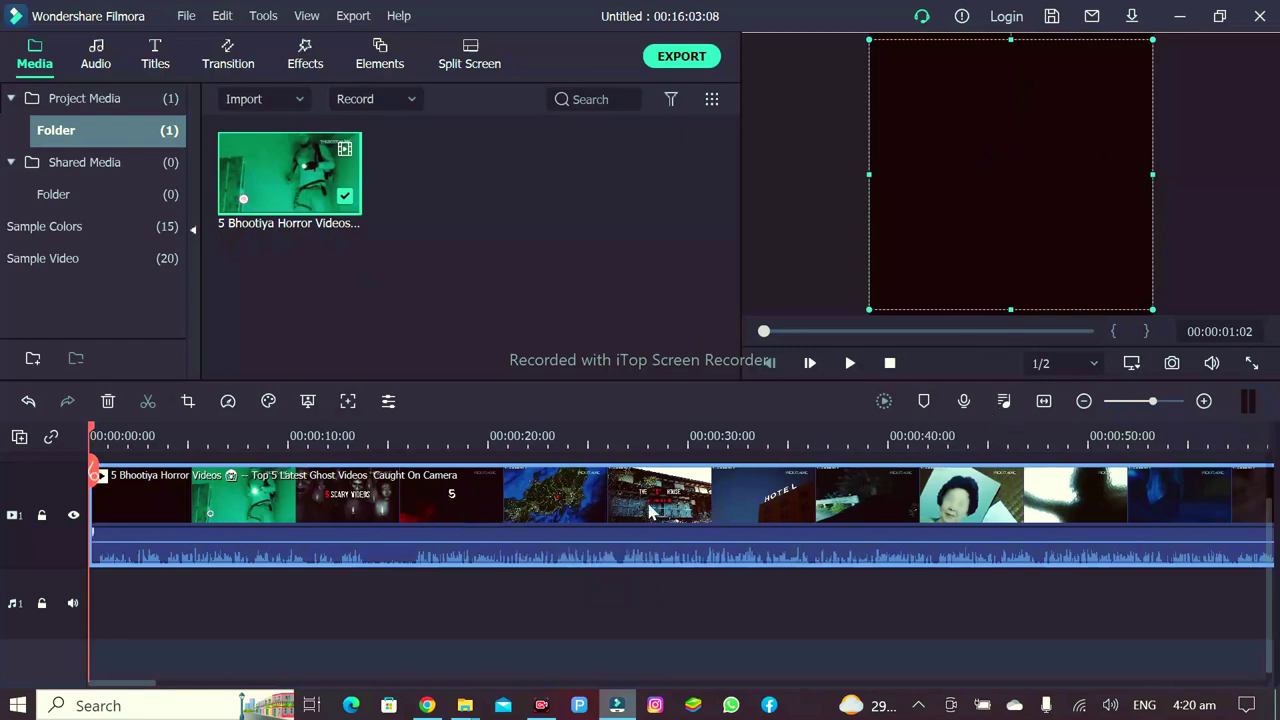
pyautogui.rightClick(534, 506)
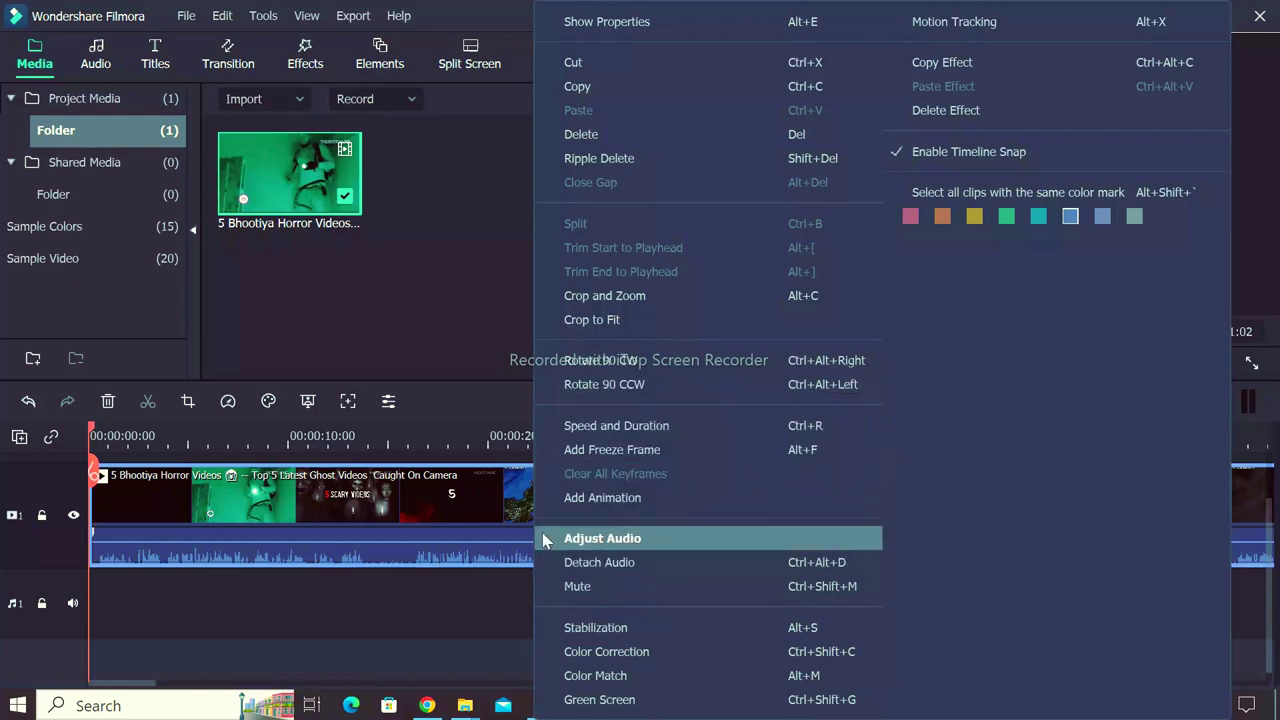
pyautogui.click(471, 305)
pyautogui.rightClick(470, 506)
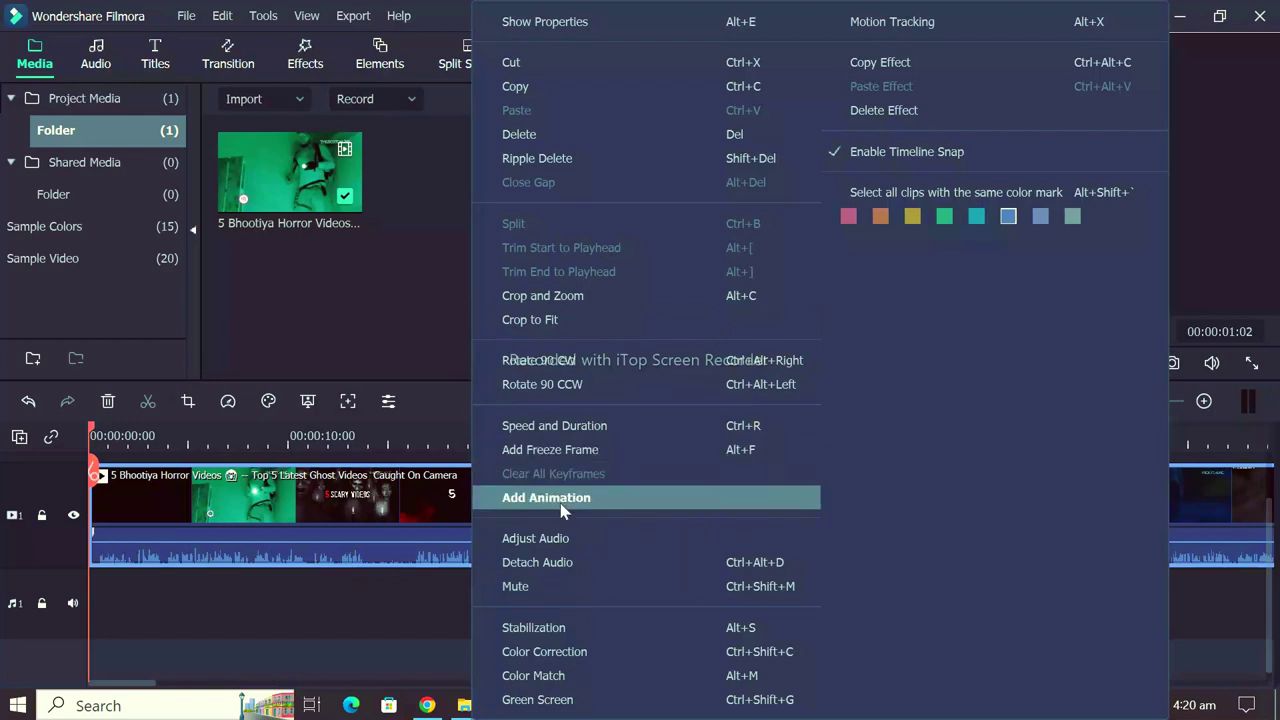
pyautogui.click(392, 256)
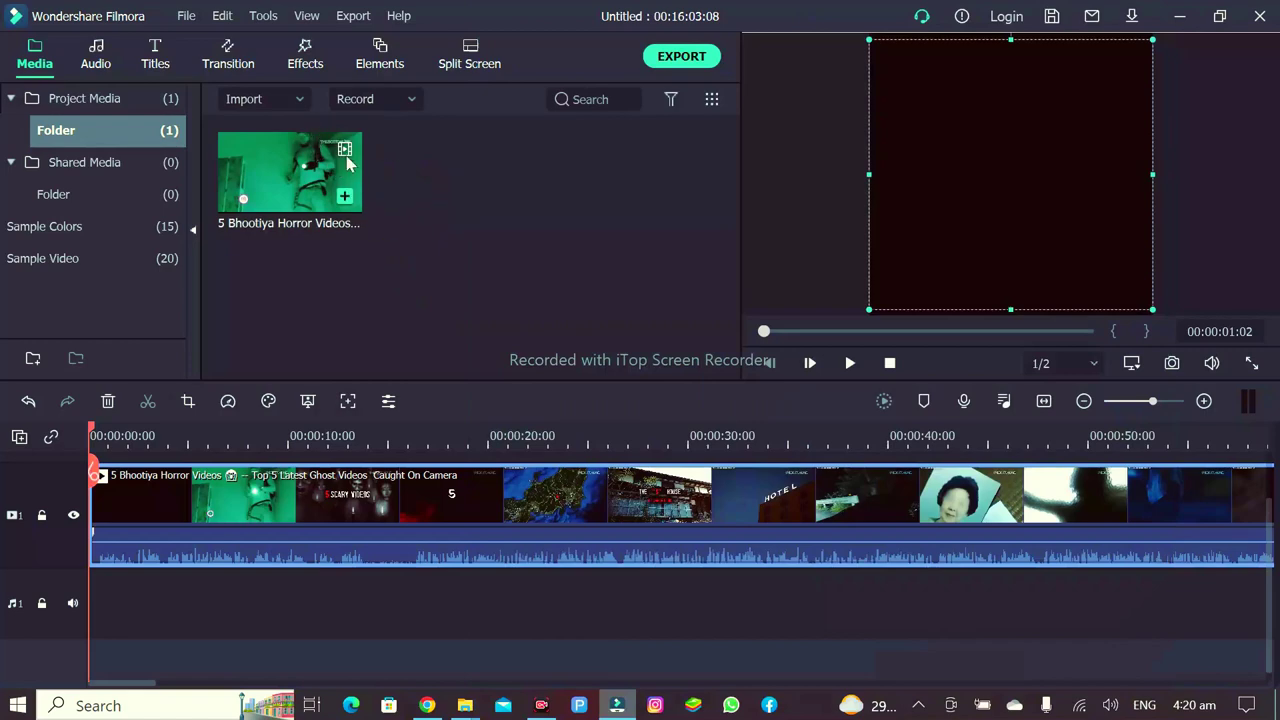
# Step: Import the image "download (6)" from the Pictures folder and insert it before the video clip on track 1
pyautogui.click(294, 100)
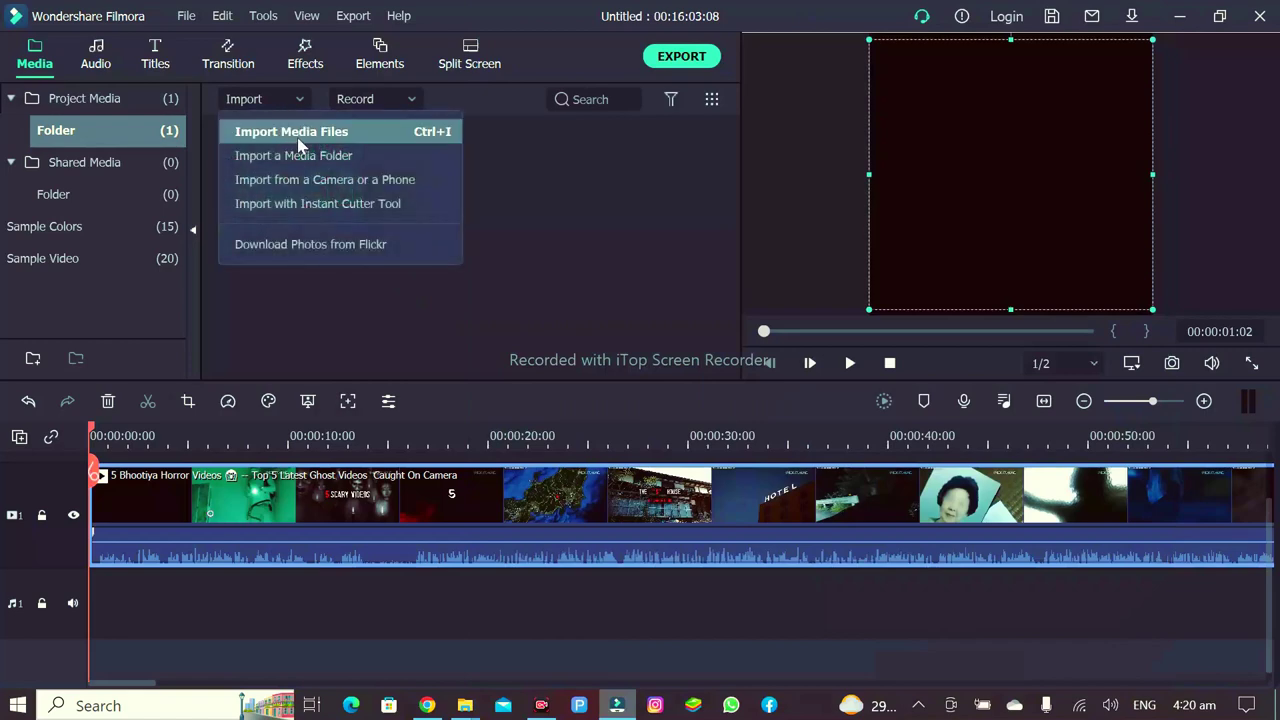
pyautogui.click(297, 137)
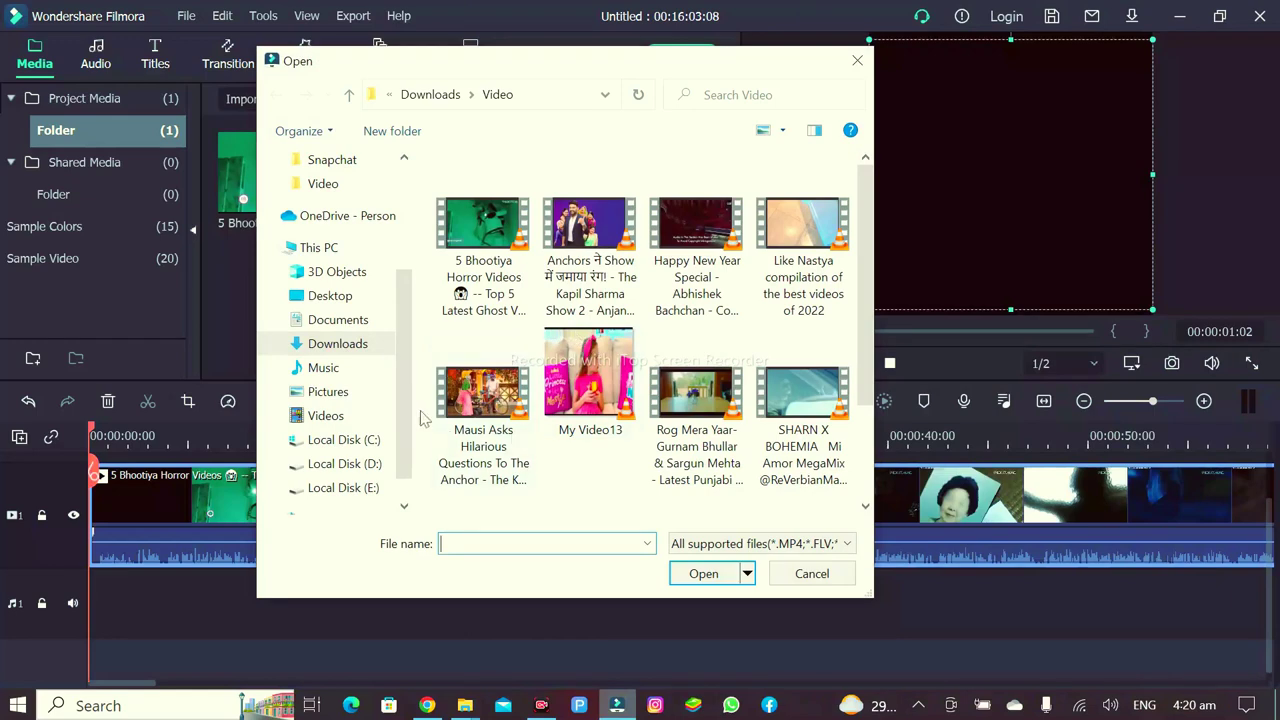
pyautogui.click(348, 399)
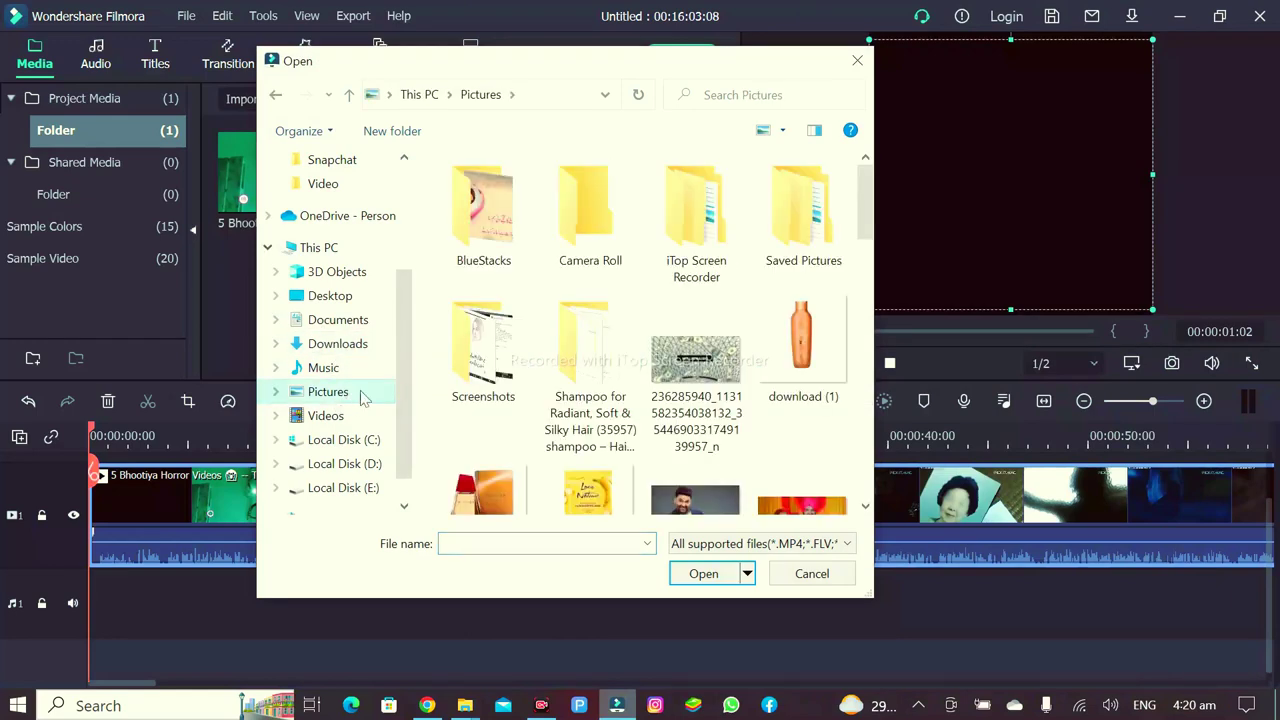
pyautogui.scroll(-3, 520, 465)
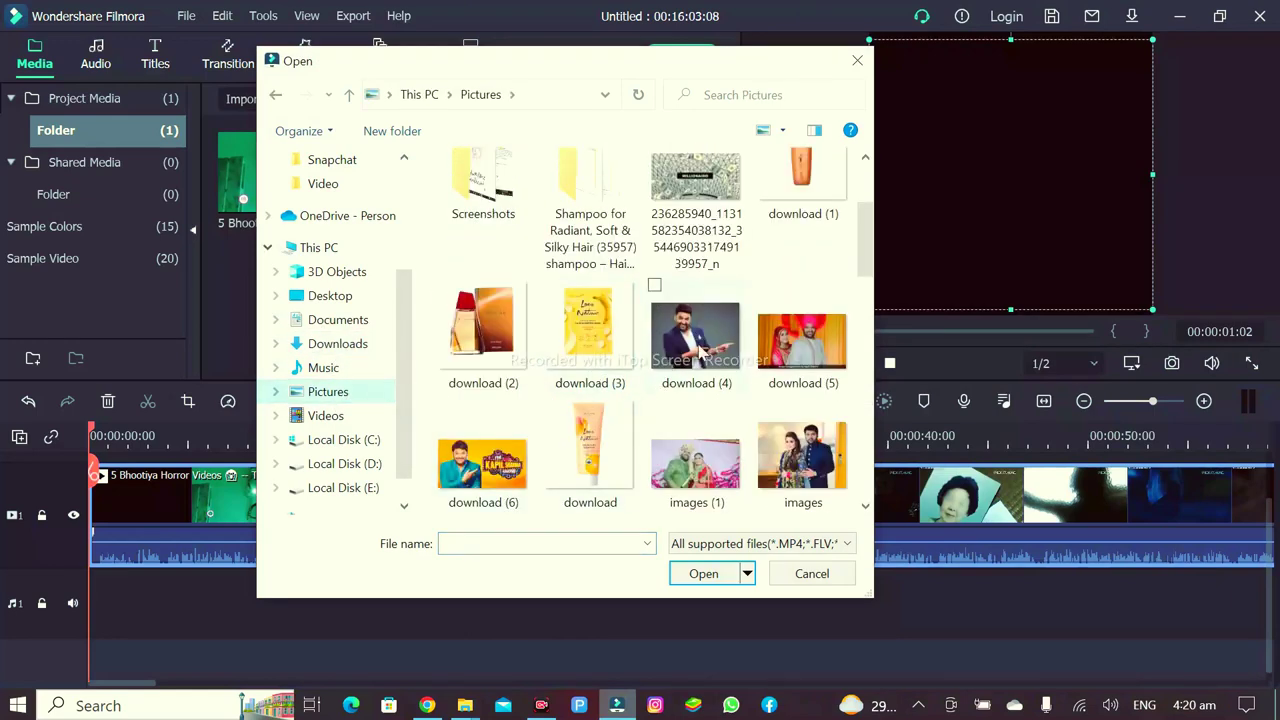
pyautogui.doubleClick(482, 458)
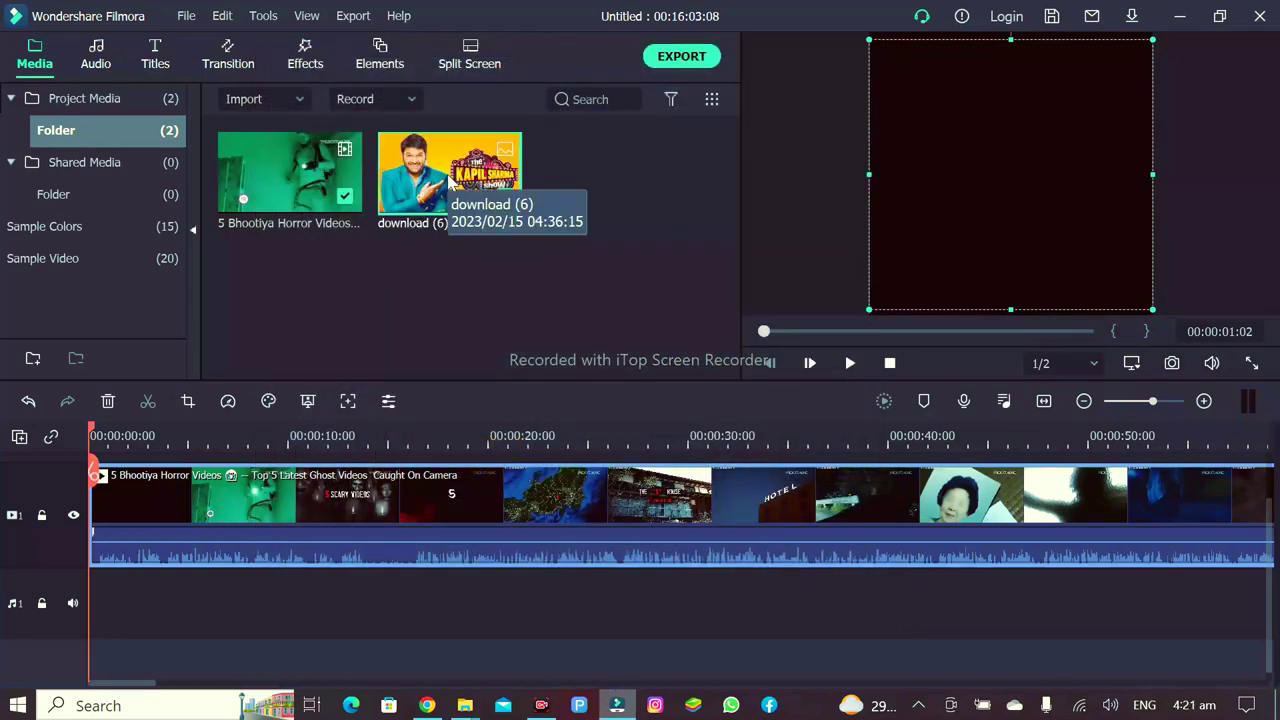
pyautogui.moveTo(449, 180); pyautogui.dragTo(93, 508)
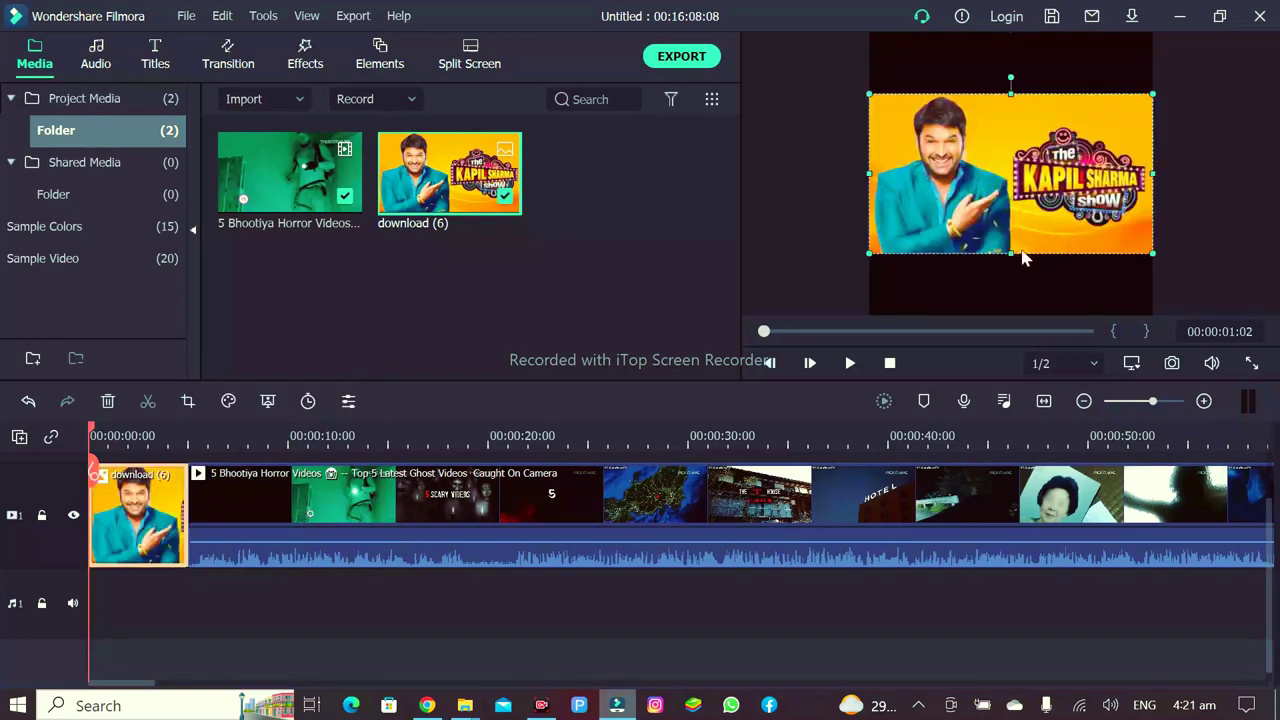
# Step: Stretch the lower and upper edges of the "download (6)" image in the preview so it fills the square frame
pyautogui.moveTo(1012, 253); pyautogui.dragTo(1014, 307)
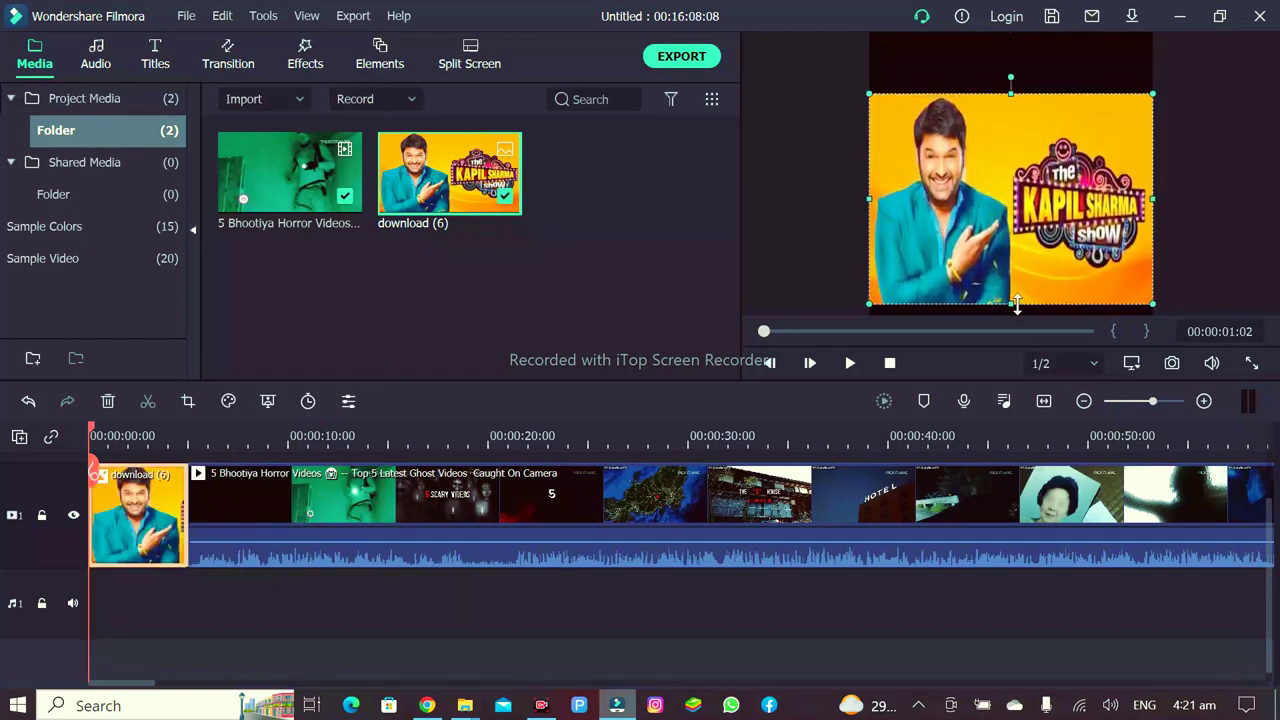
pyautogui.moveTo(1012, 91); pyautogui.dragTo(1029, 33)
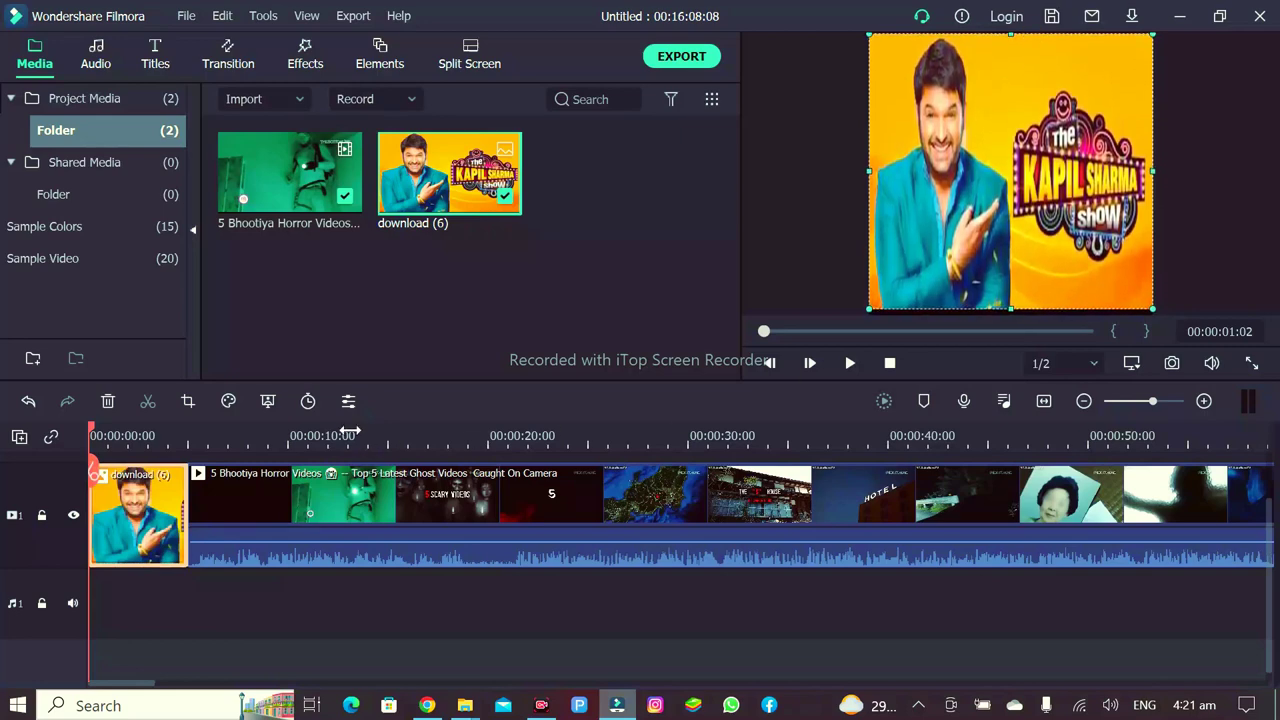
# Step: Open the image clip's custom animation settings and add a keyframe at its start with opacity at 100%
pyautogui.rightClick(148, 522)
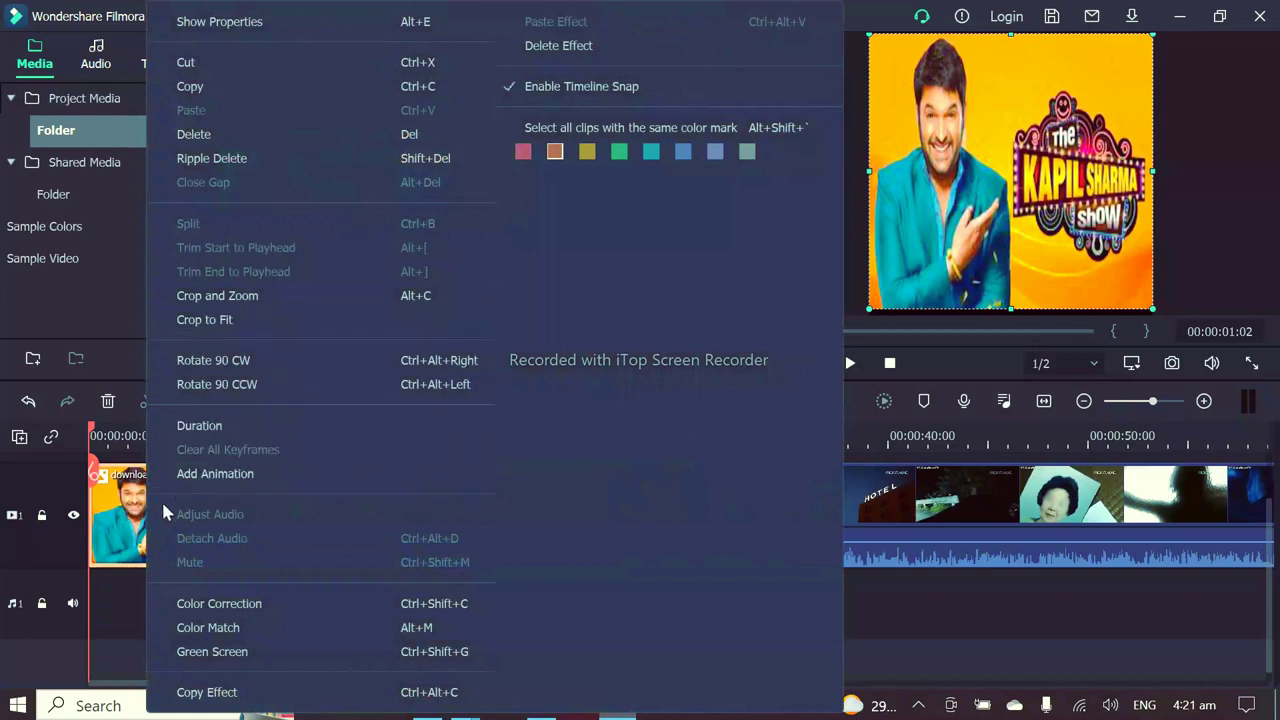
pyautogui.click(126, 520)
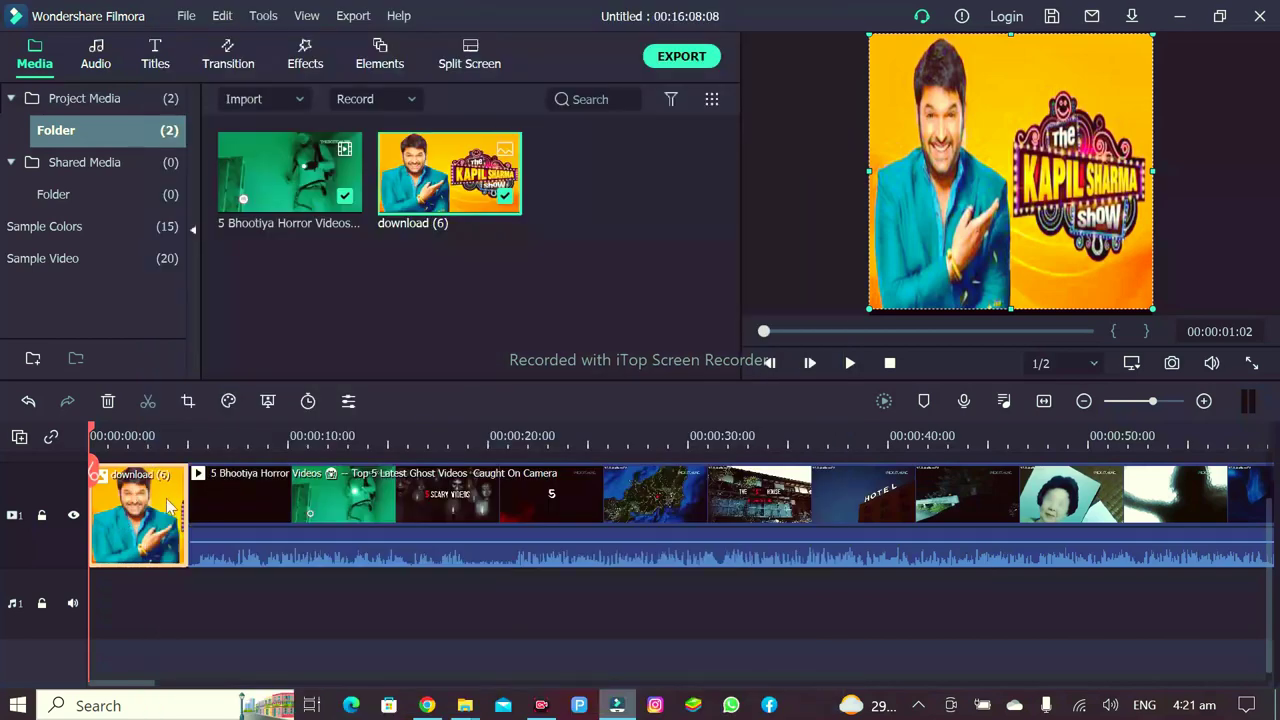
pyautogui.rightClick(166, 512)
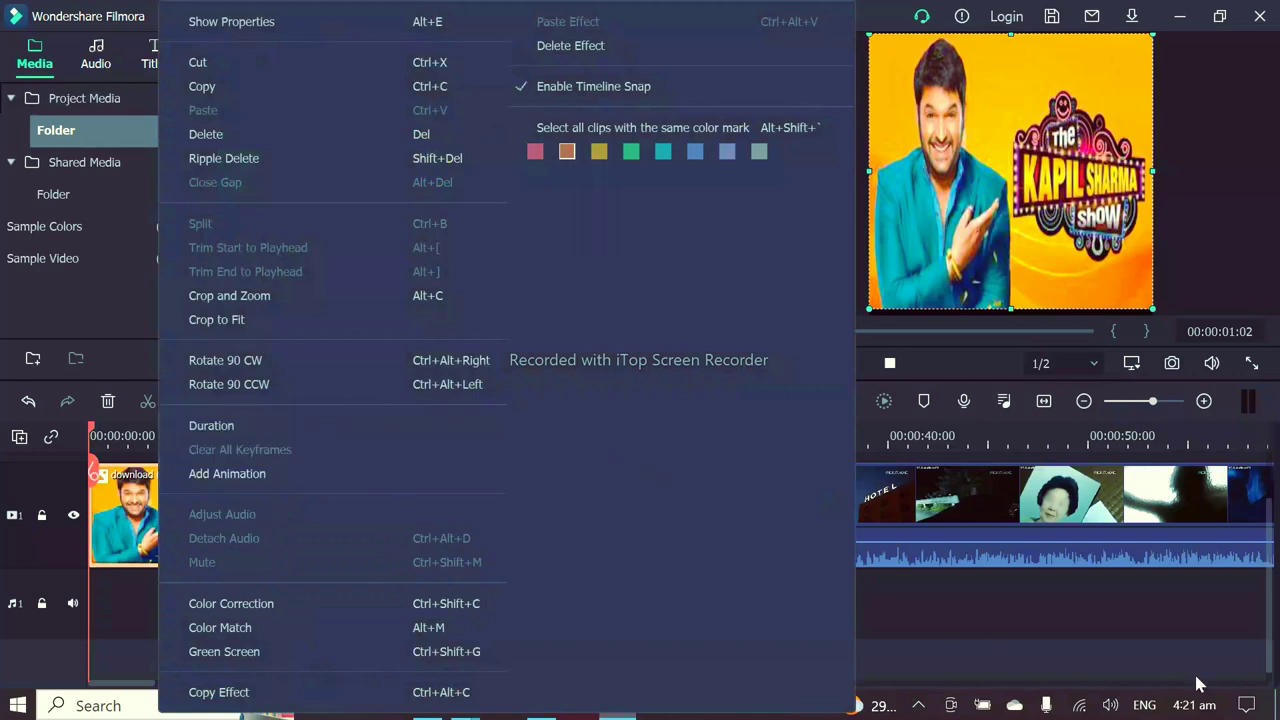
pyautogui.click(1113, 683)
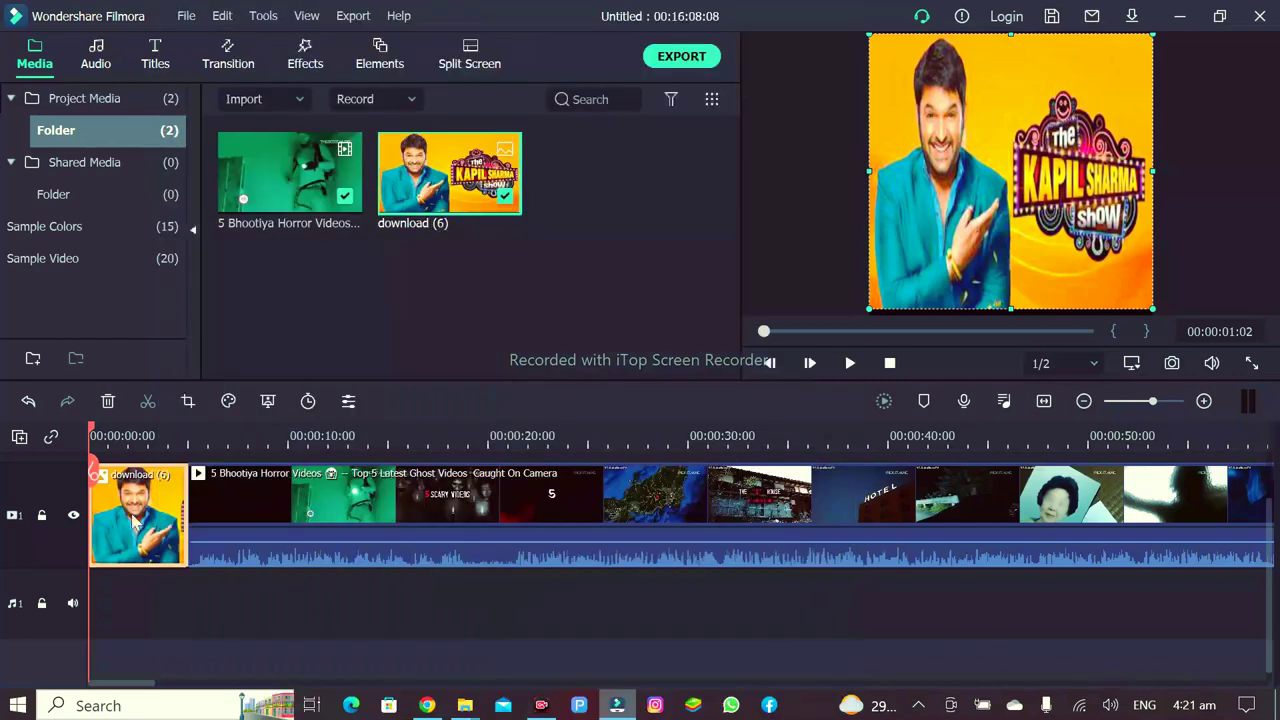
pyautogui.doubleClick(135, 525)
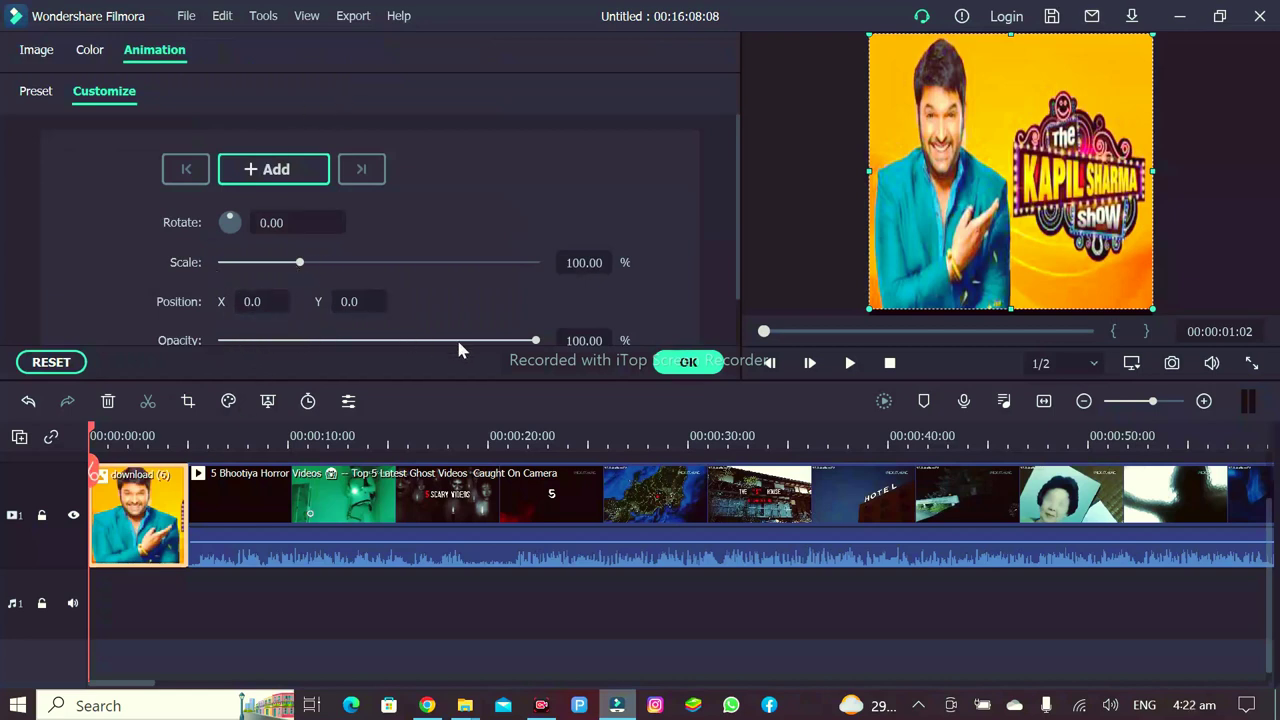
pyautogui.moveTo(533, 341)
pyautogui.mouseDown()
pyautogui.moveTo(329, 346)
pyautogui.moveTo(298, 364)
pyautogui.moveTo(546, 355)
pyautogui.moveTo(295, 360)
pyautogui.moveTo(540, 340)
pyautogui.mouseUp()
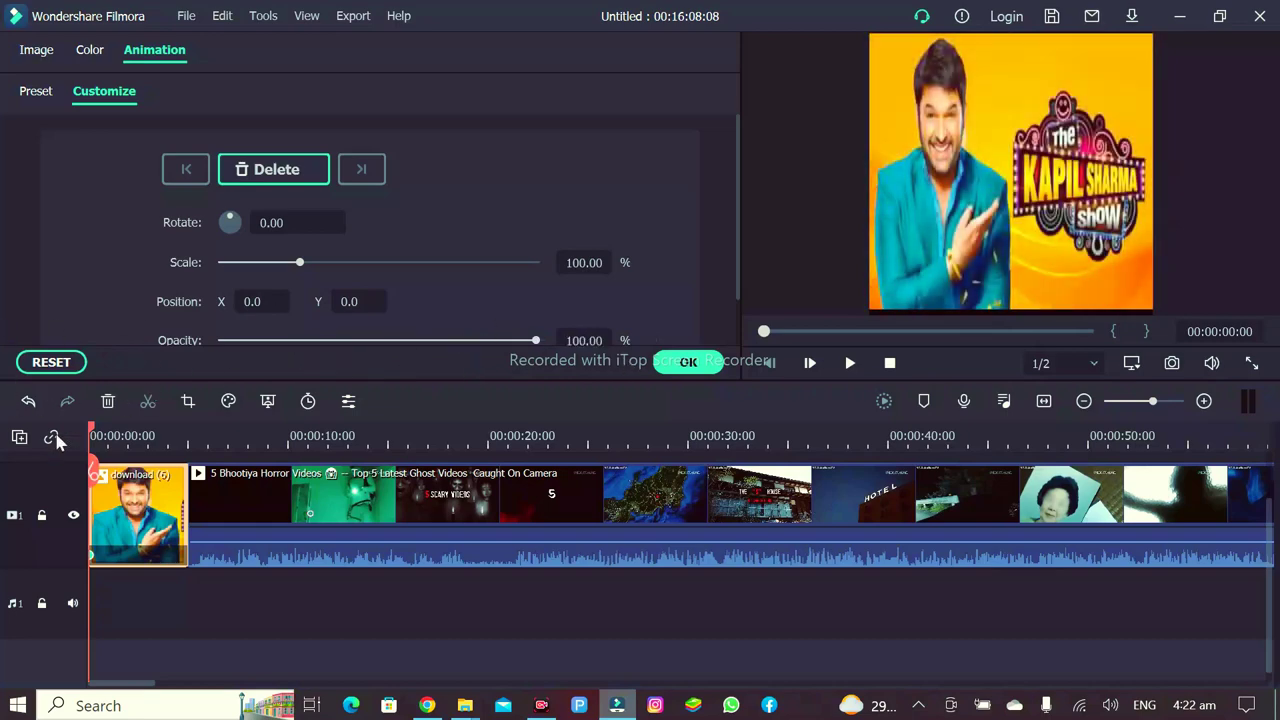
# Step: Delete the "download (6)" image from the timeline and from the project media
pyautogui.rightClick(146, 512)
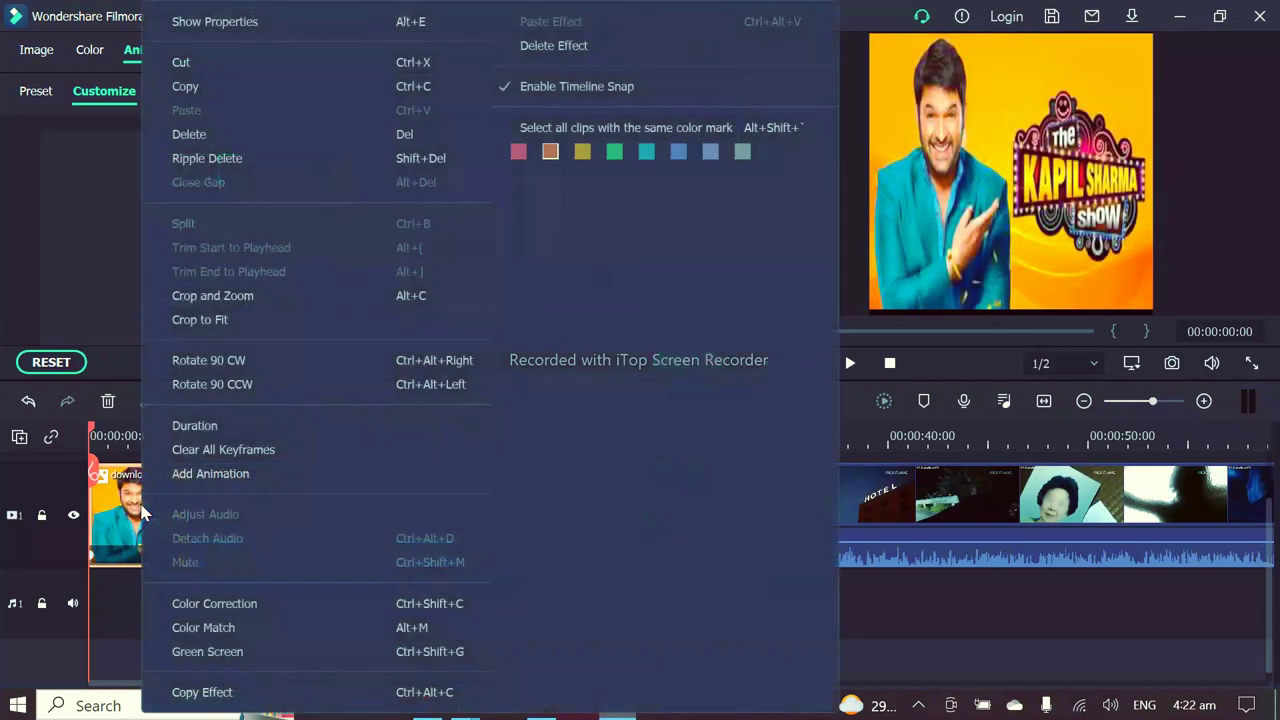
pyautogui.click(255, 134)
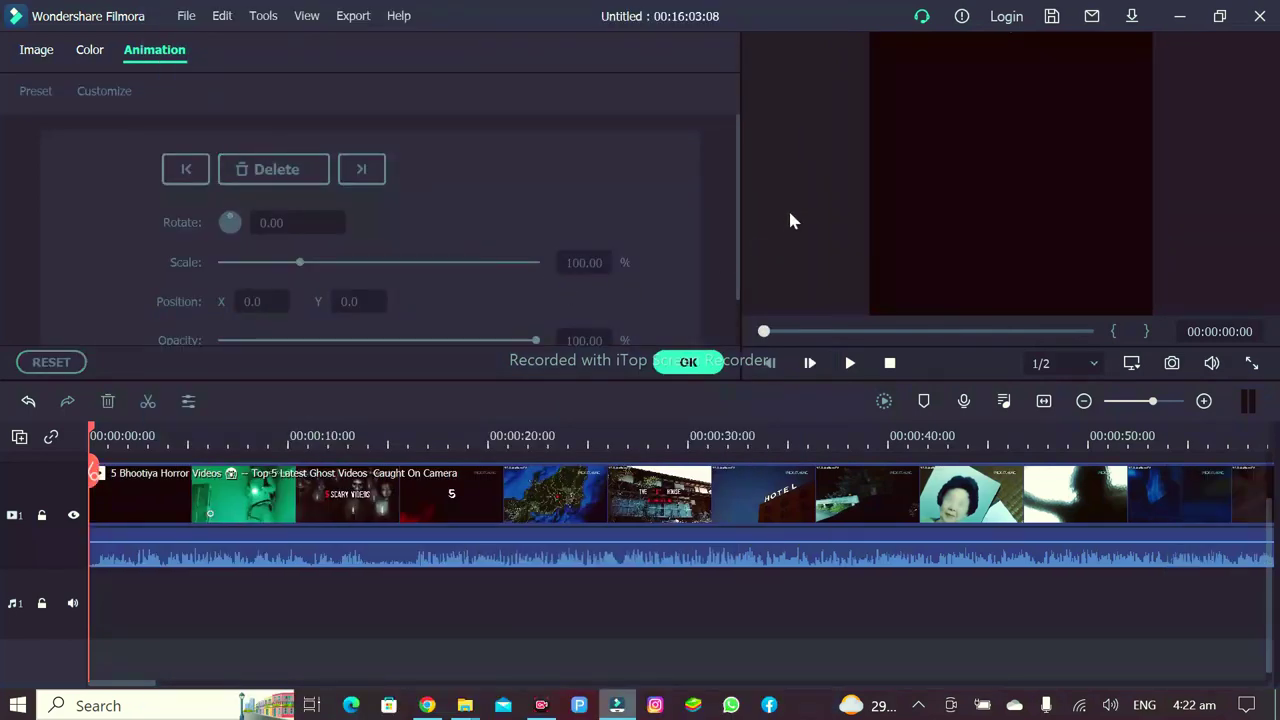
pyautogui.click(706, 363)
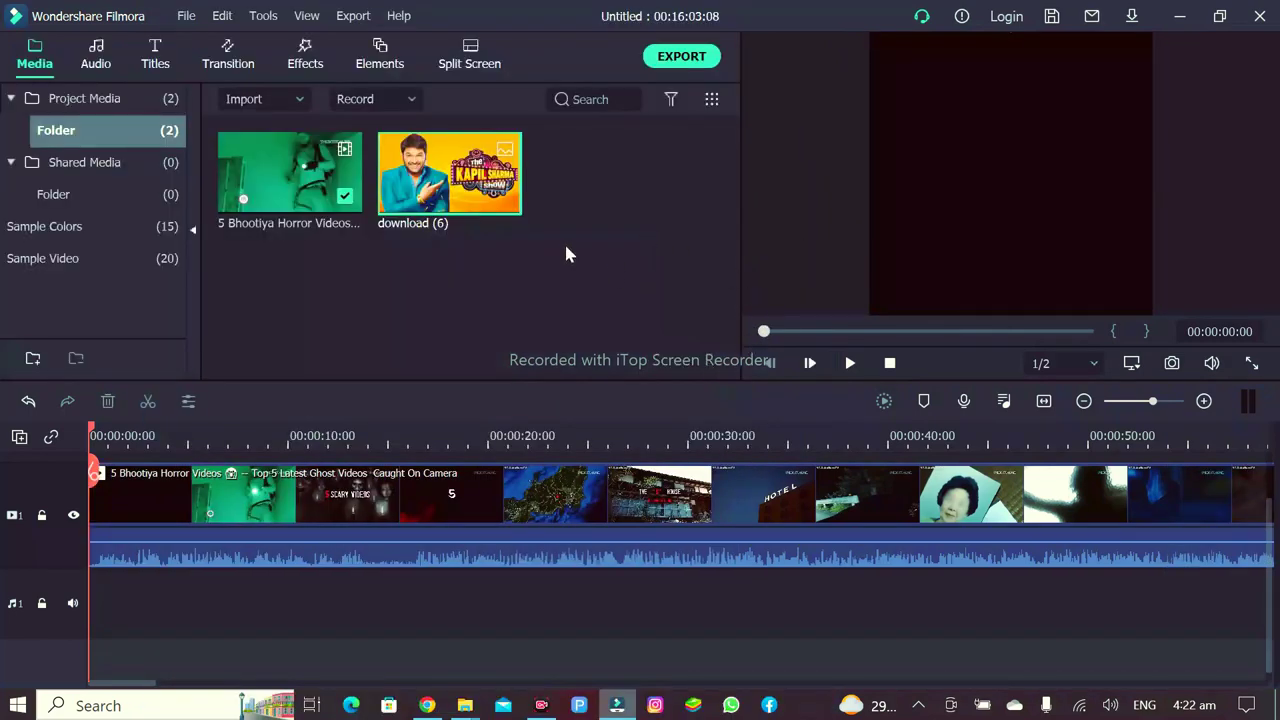
pyautogui.rightClick(478, 160)
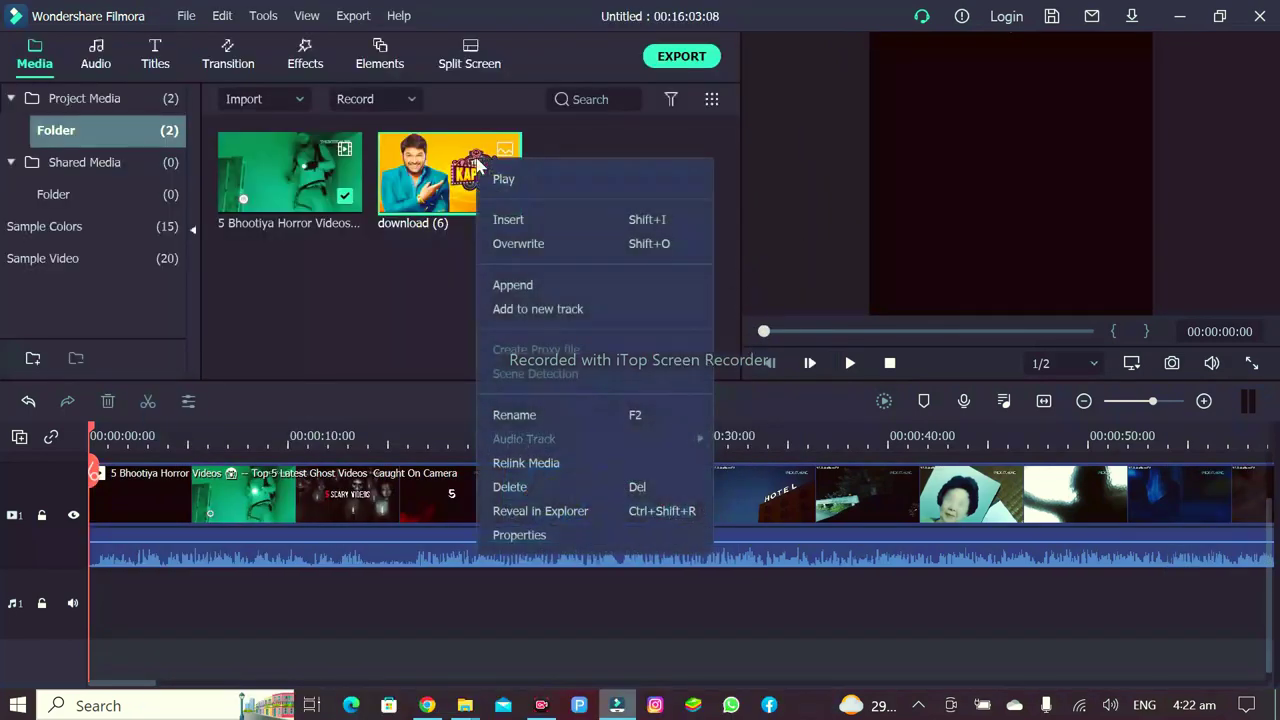
pyautogui.click(550, 487)
pyautogui.click(676, 370)
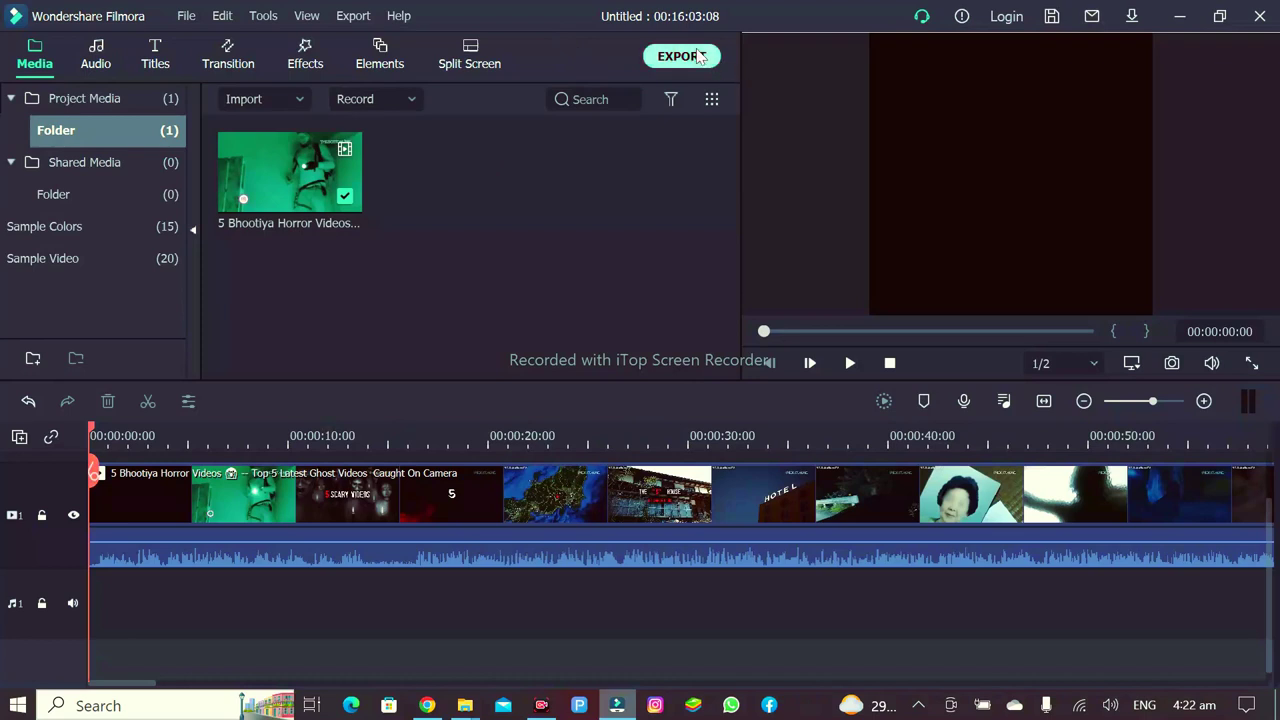
# Step: Review the MP4 export options, including the save folder and the quality, video and audio settings, without exporting
pyautogui.click(688, 56)
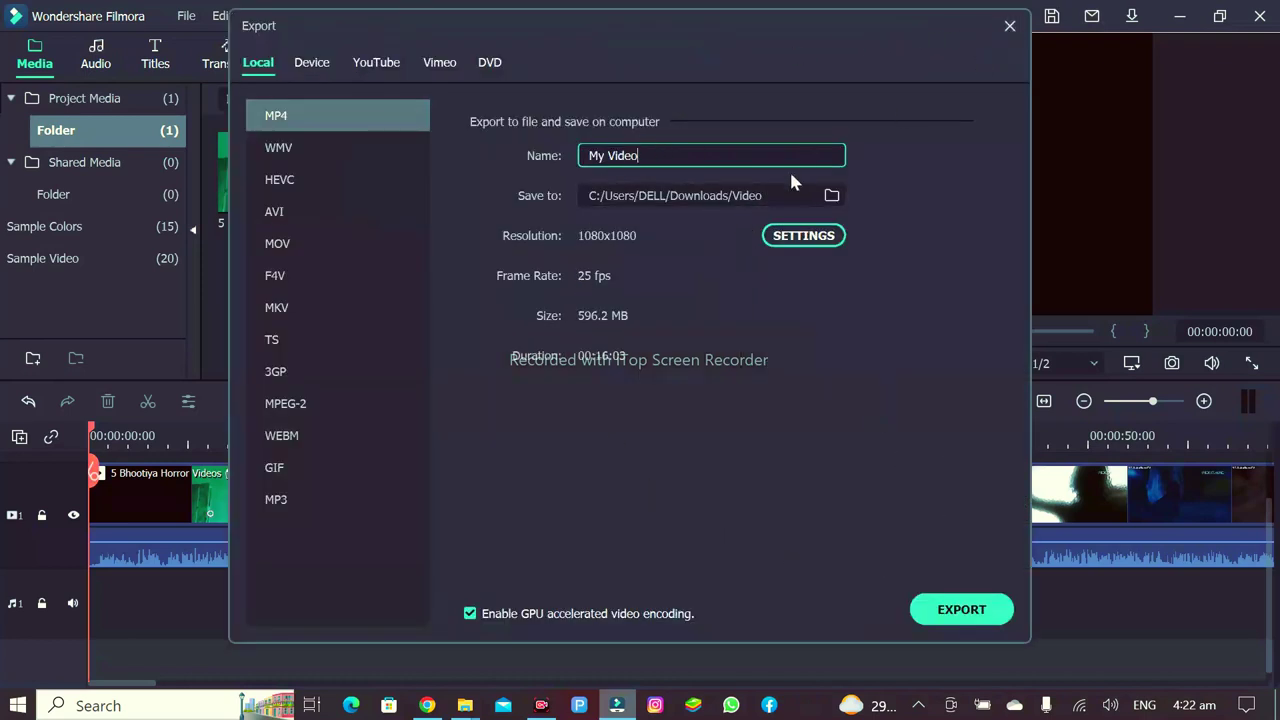
pyautogui.click(831, 195)
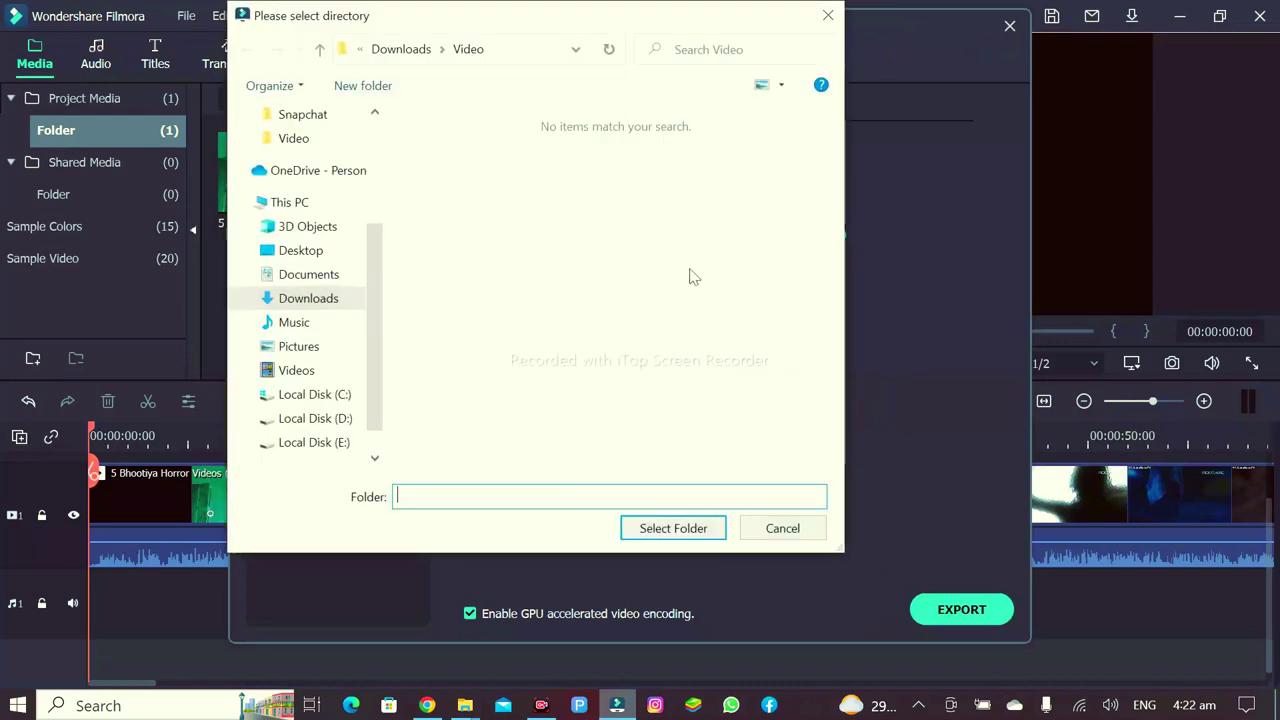
pyautogui.click(828, 15)
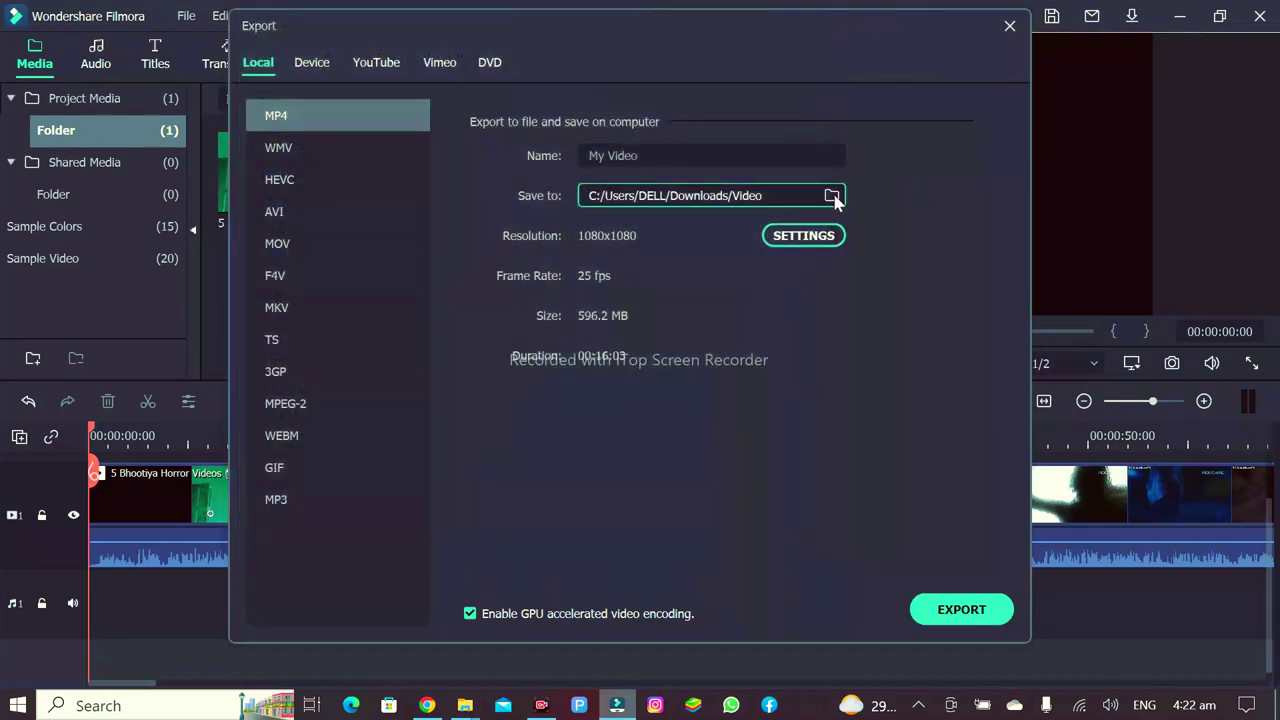
pyautogui.click(806, 238)
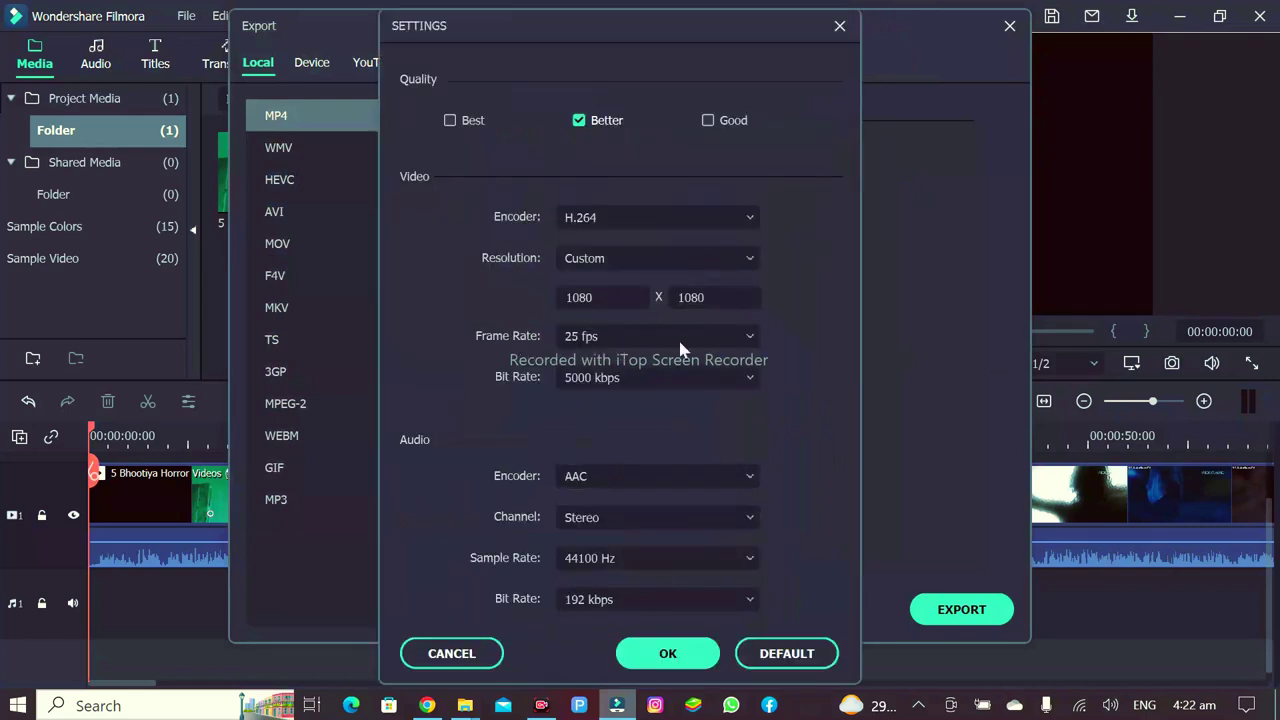
pyautogui.click(839, 27)
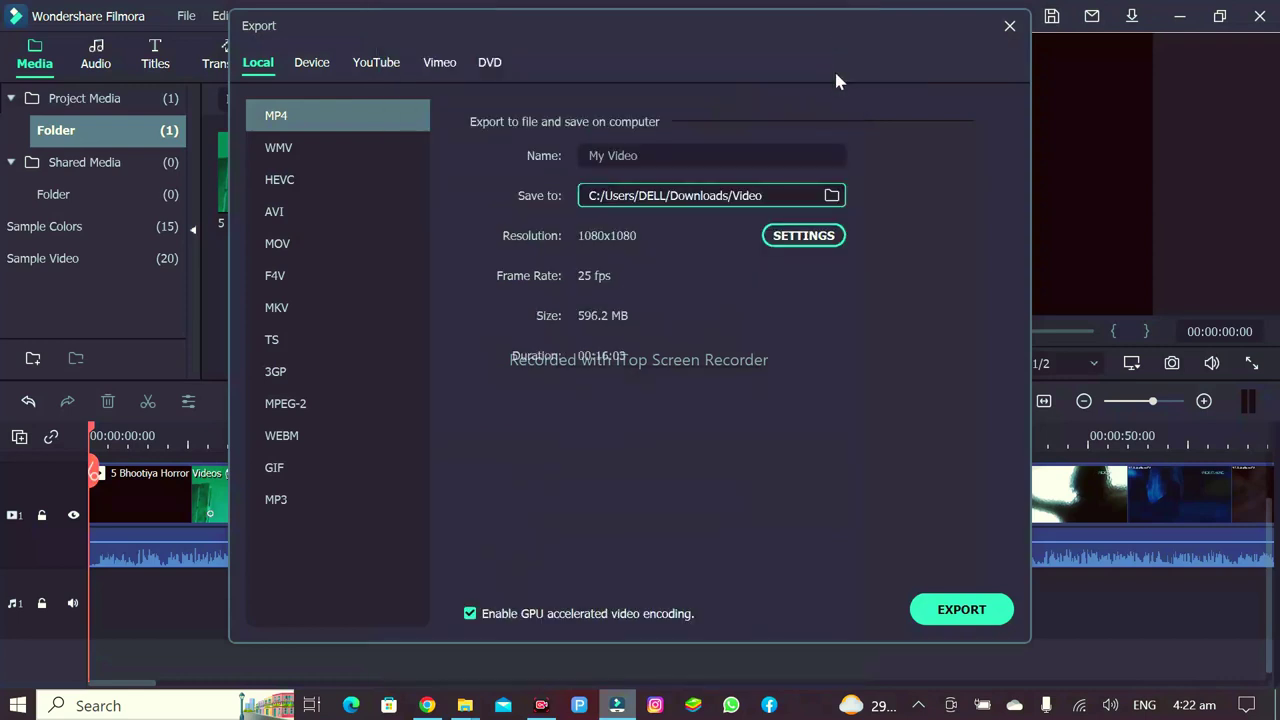
pyautogui.click(785, 238)
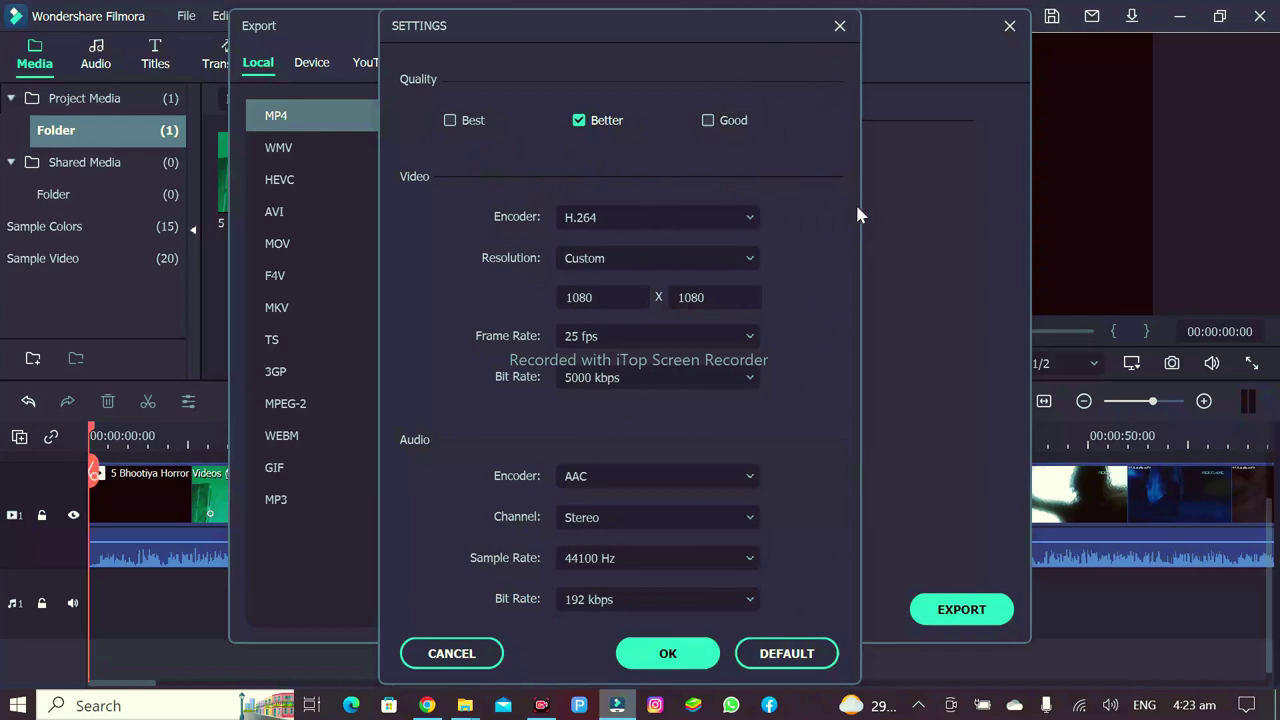
pyautogui.click(839, 27)
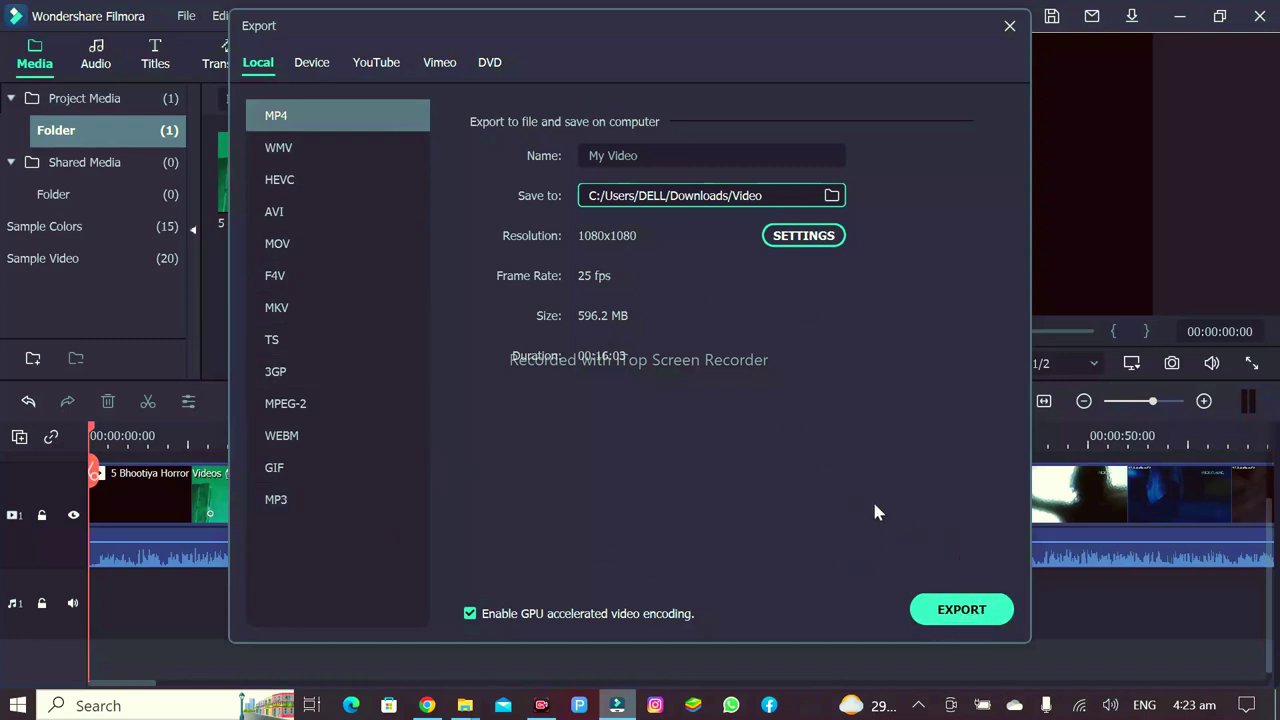
pyautogui.click(1009, 27)
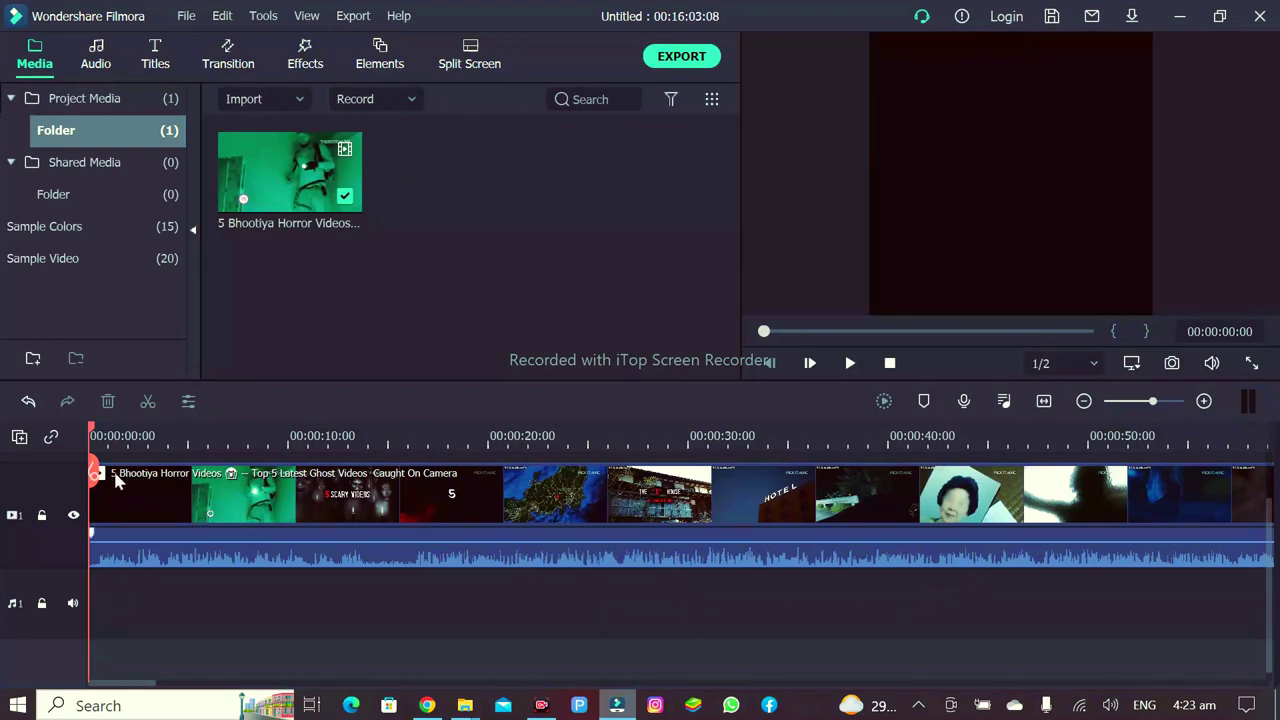
# Step: Split the horror video clip on track 1 at 00:00:23:18
pyautogui.moveTo(98, 500); pyautogui.dragTo(566, 528)
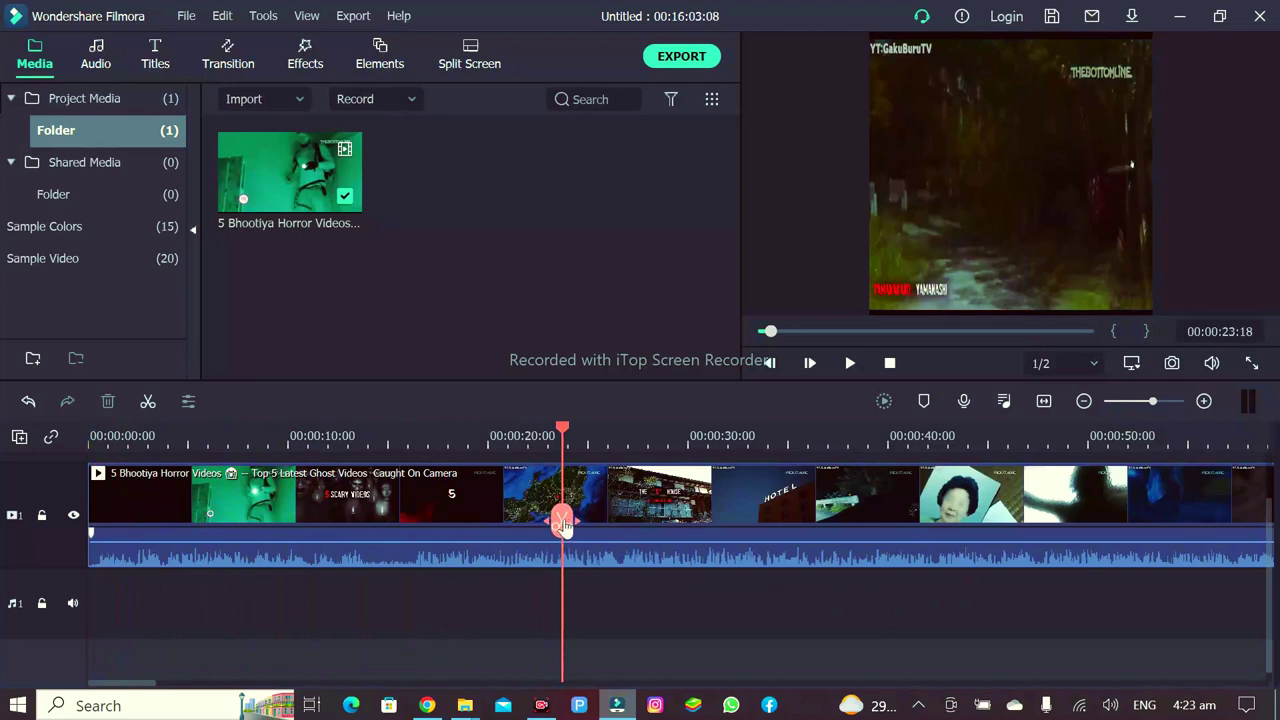
pyautogui.click(563, 521)
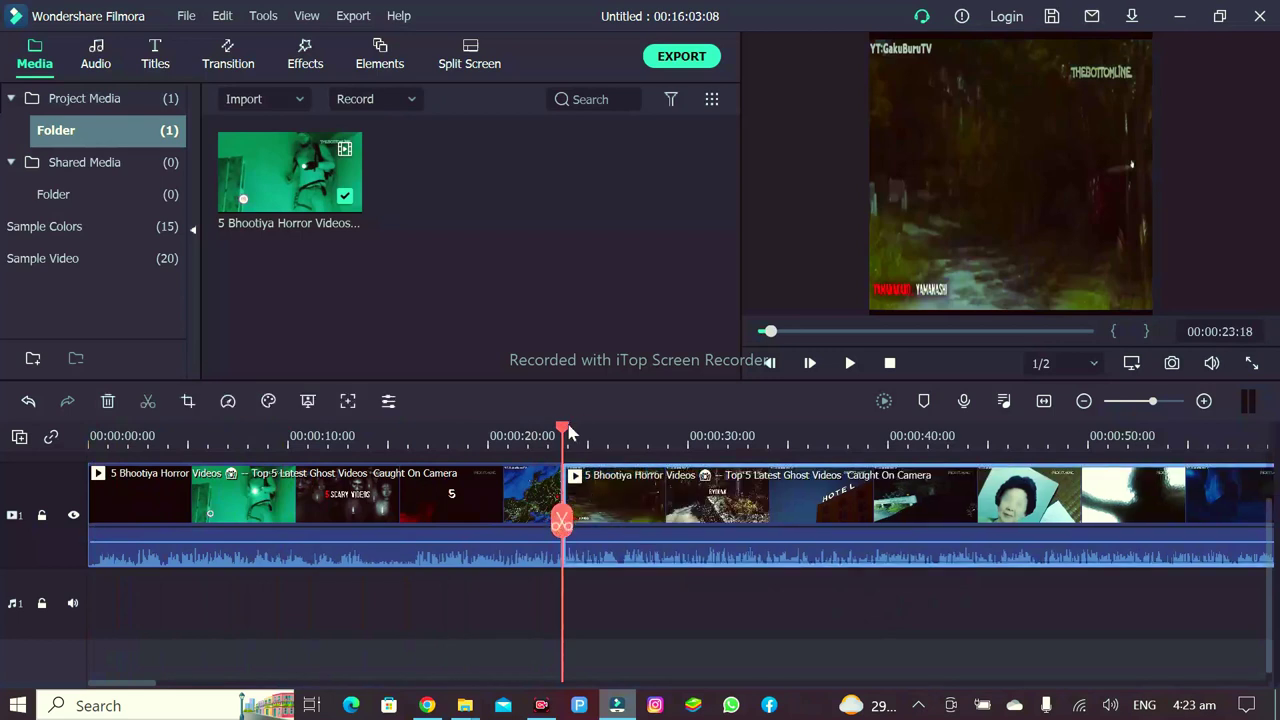
pyautogui.click(620, 495)
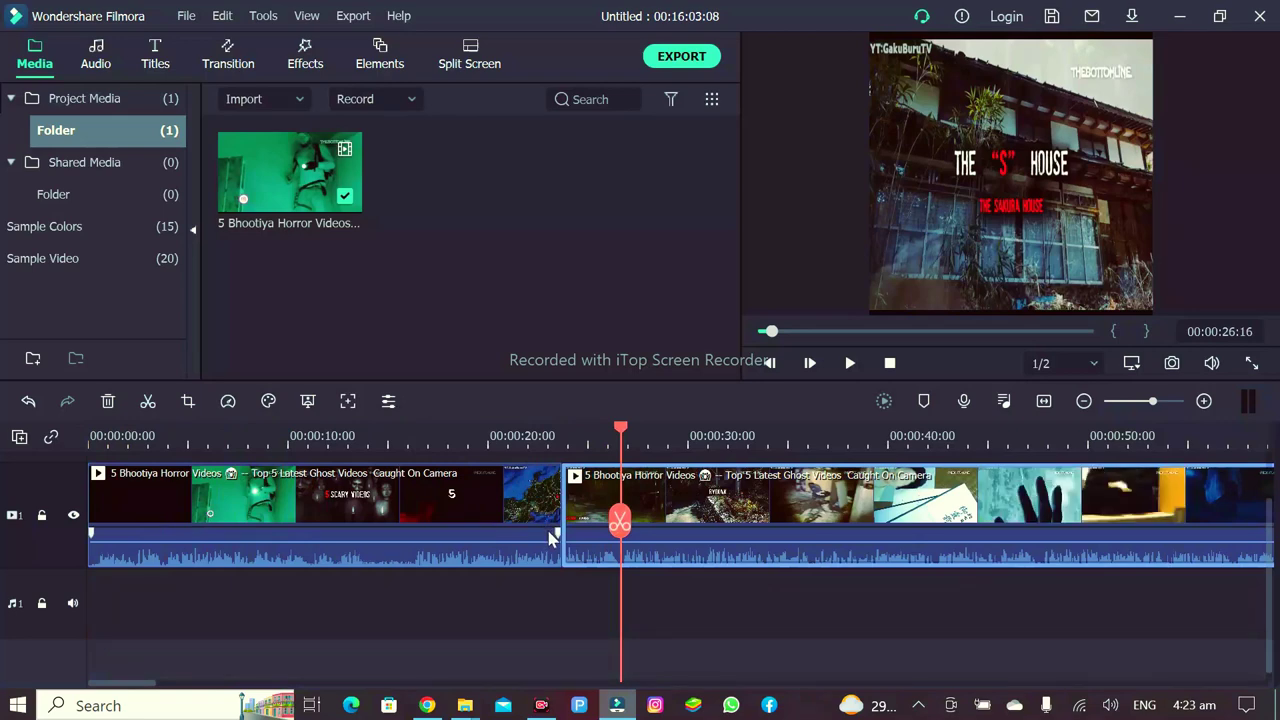
# Step: Delete the opening segment of the horror video before the split
pyautogui.moveTo(551, 534); pyautogui.dragTo(491, 523)
pyautogui.click(470, 505)
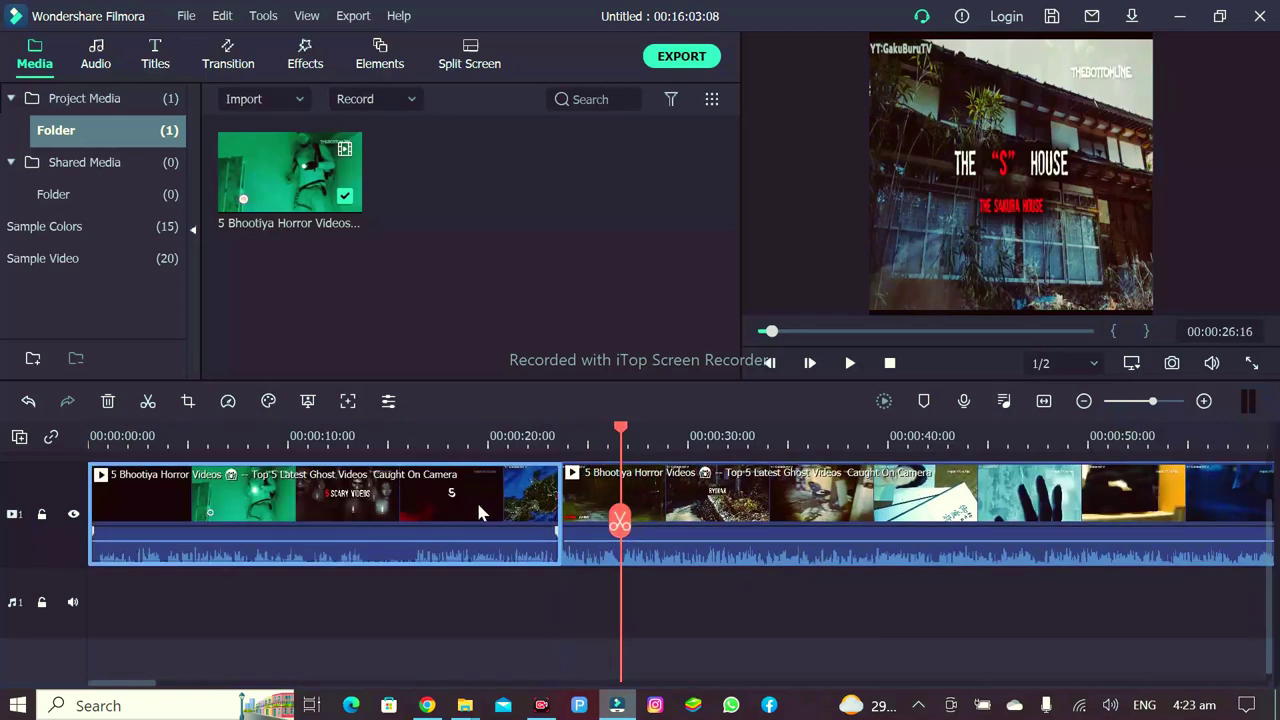
pyautogui.rightClick(476, 499)
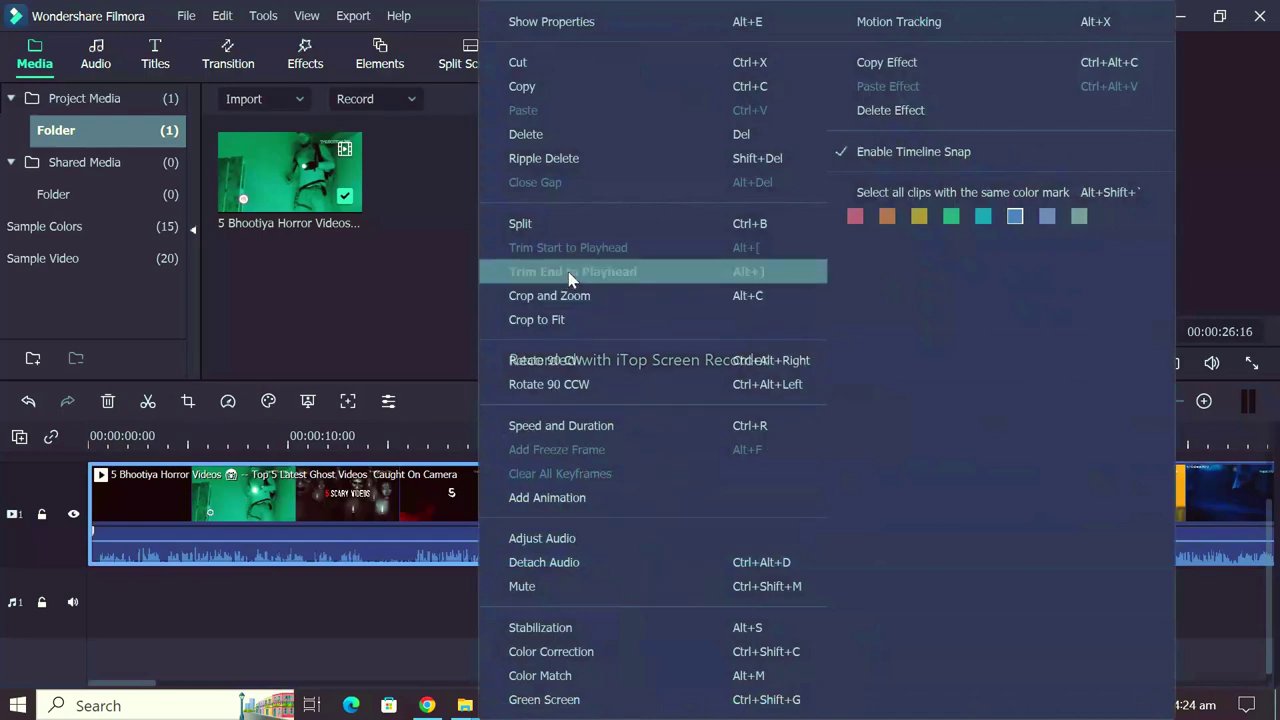
pyautogui.click(561, 133)
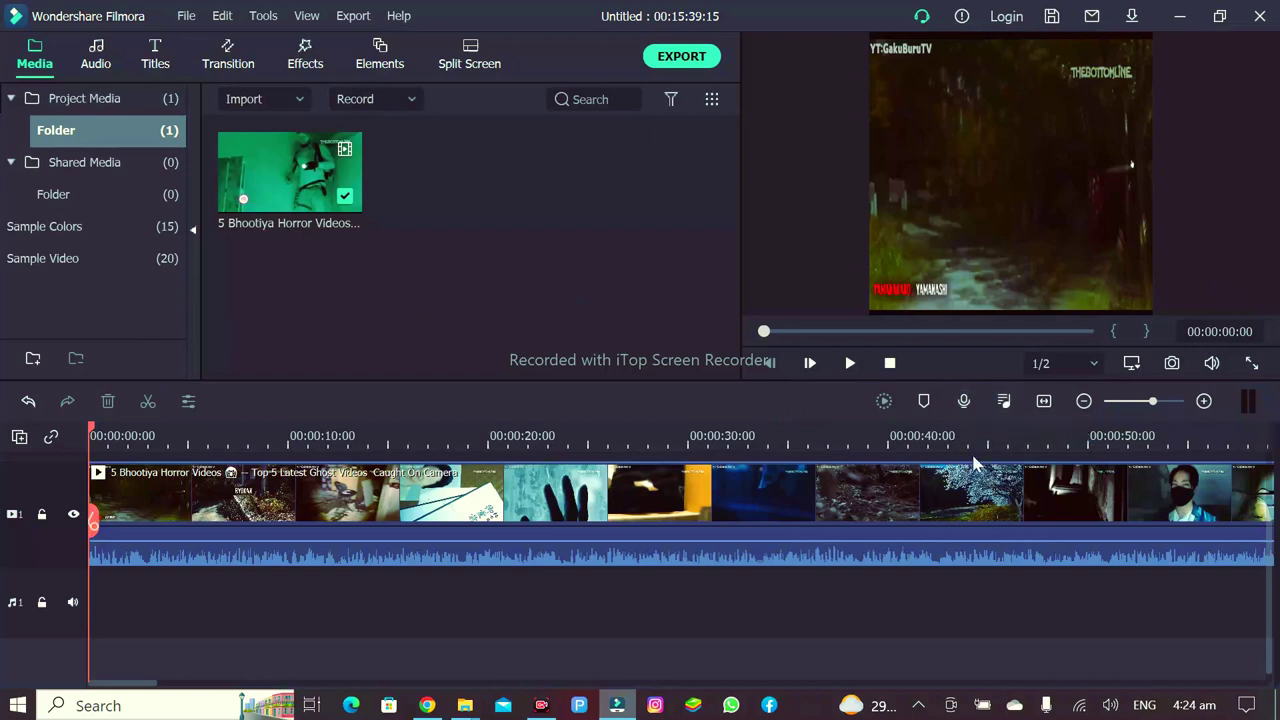
# Step: Lower the remaining horror clip's volume on the timeline and review its audio adjustment settings
pyautogui.click(412, 556)
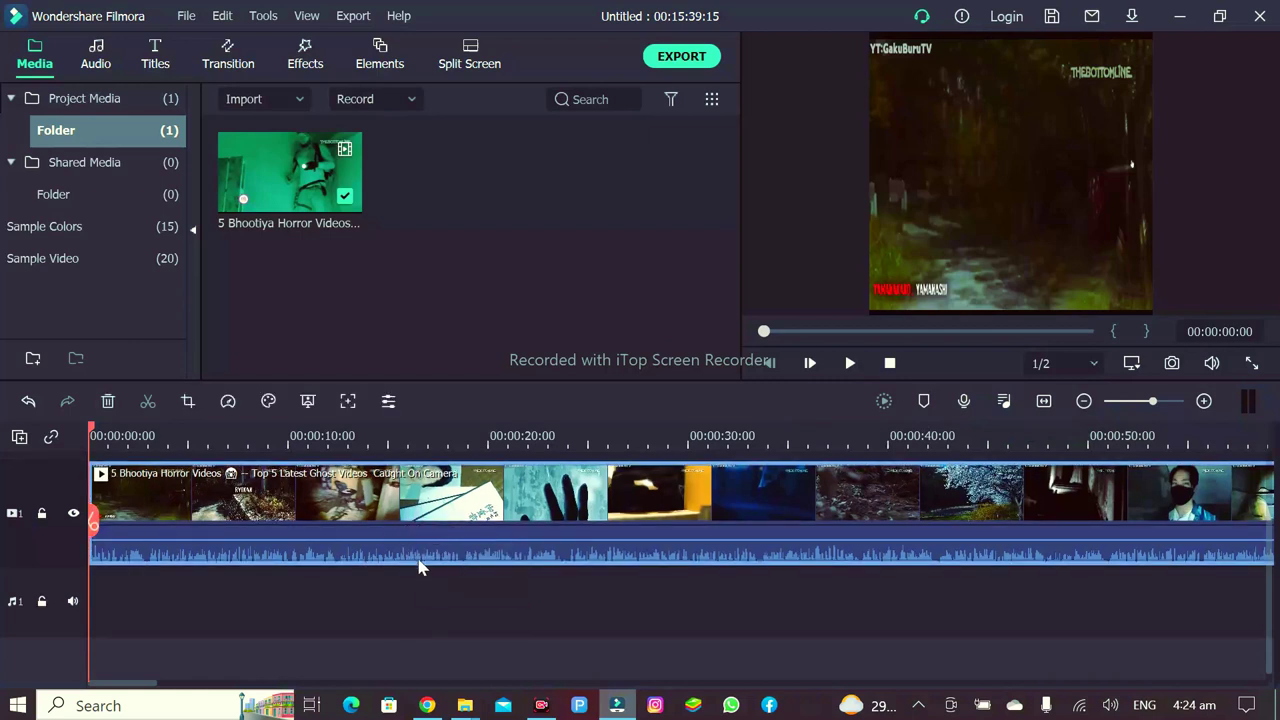
pyautogui.moveTo(424, 545)
pyautogui.mouseDown()
pyautogui.moveTo(426, 561)
pyautogui.moveTo(434, 551)
pyautogui.mouseUp()
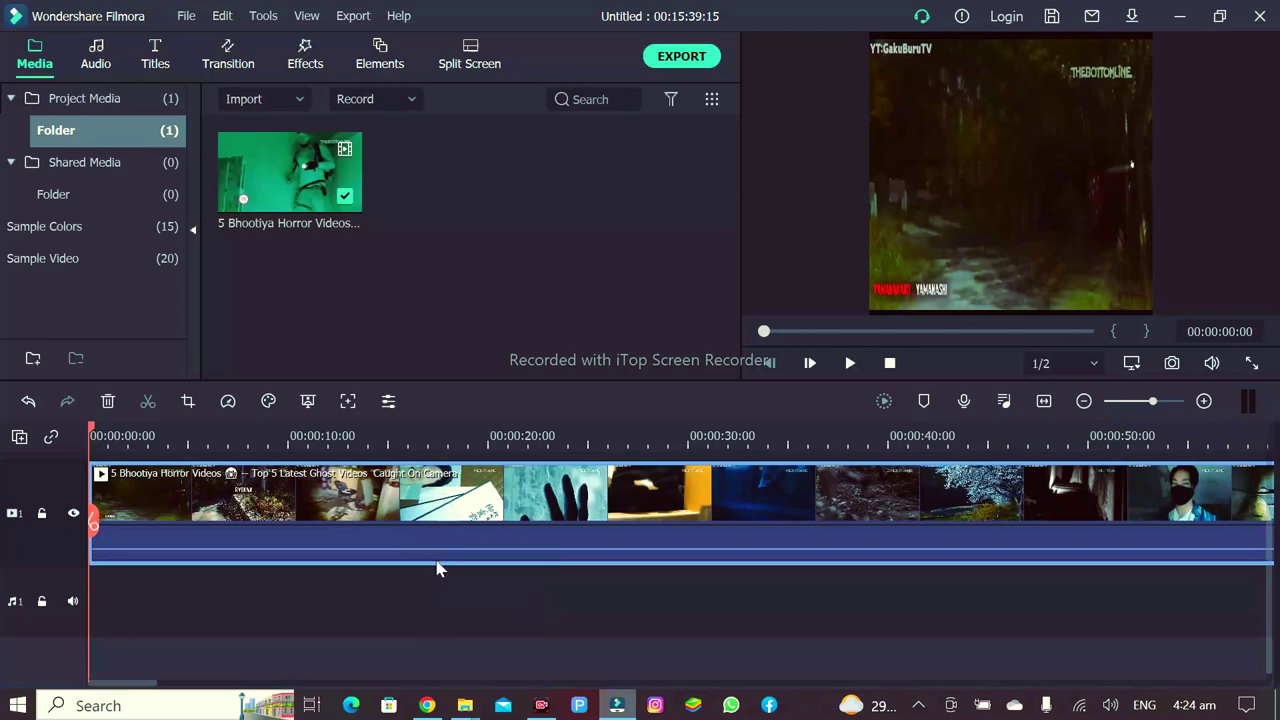
pyautogui.rightClick(437, 569)
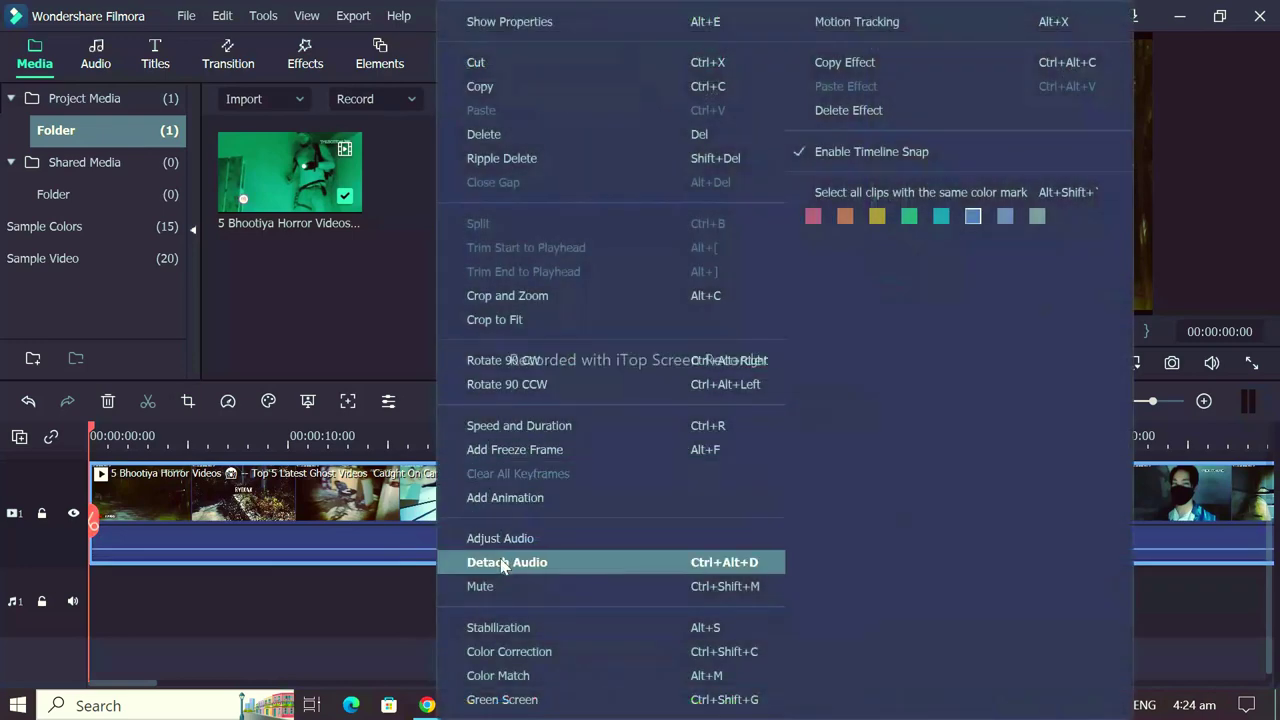
pyautogui.click(510, 541)
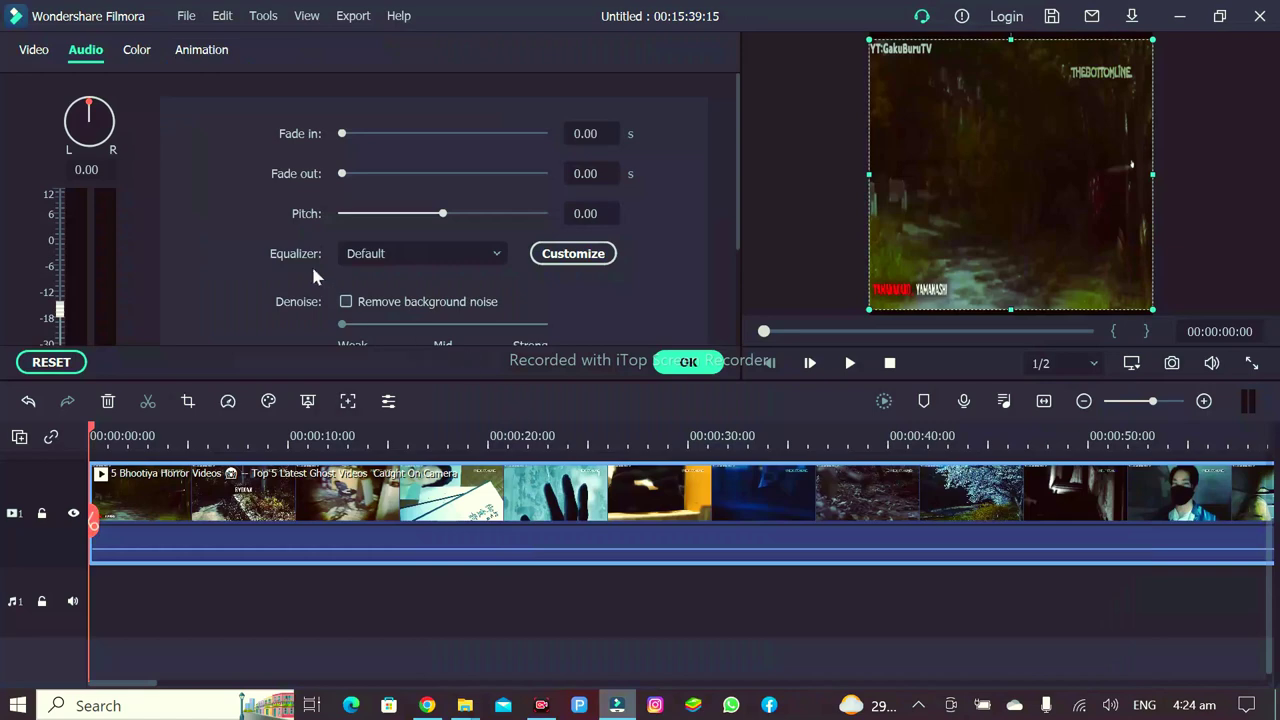
pyautogui.scroll(-1, 600, 200)
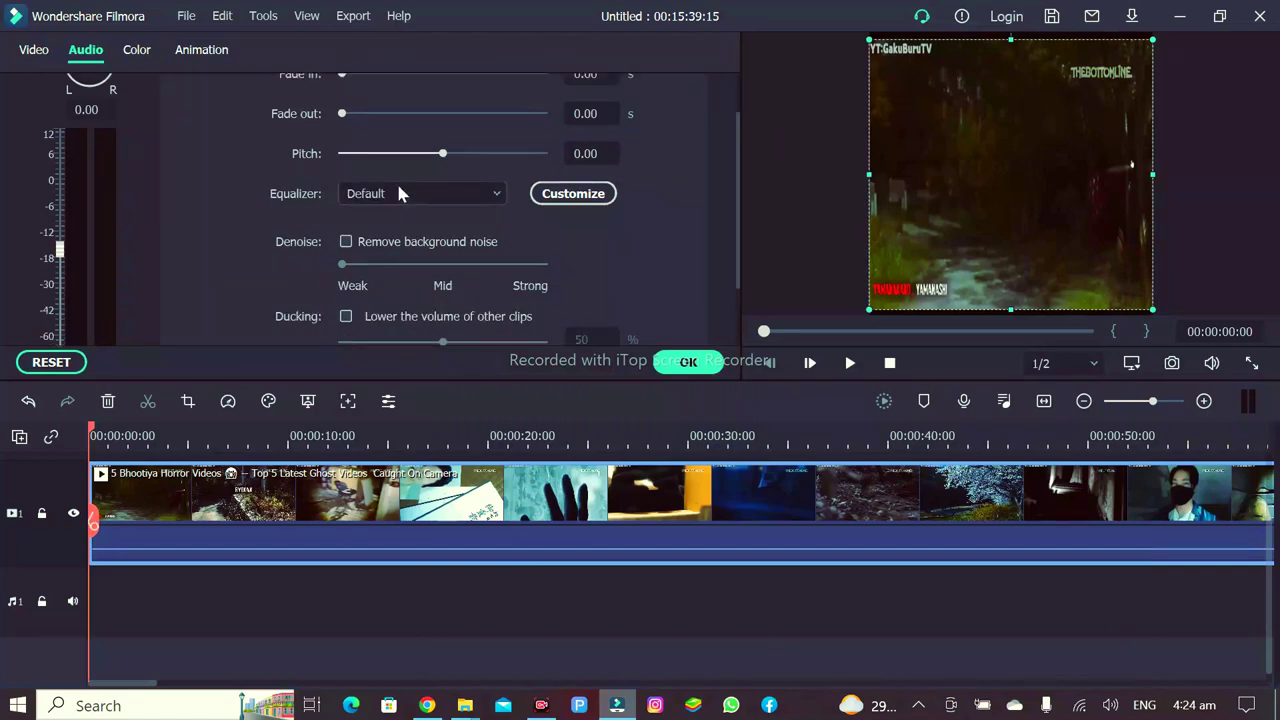
pyautogui.click(688, 362)
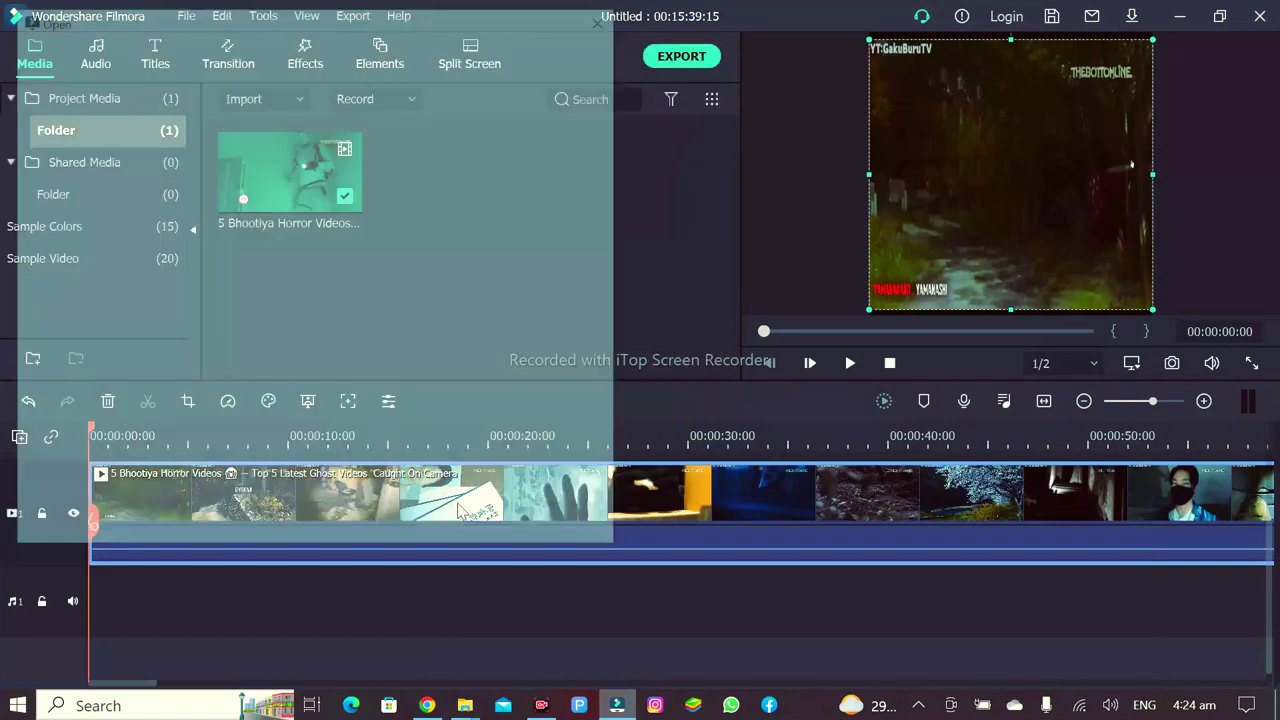
pyautogui.hotkey('ctrl', 'i')
pyautogui.click(608, 15)
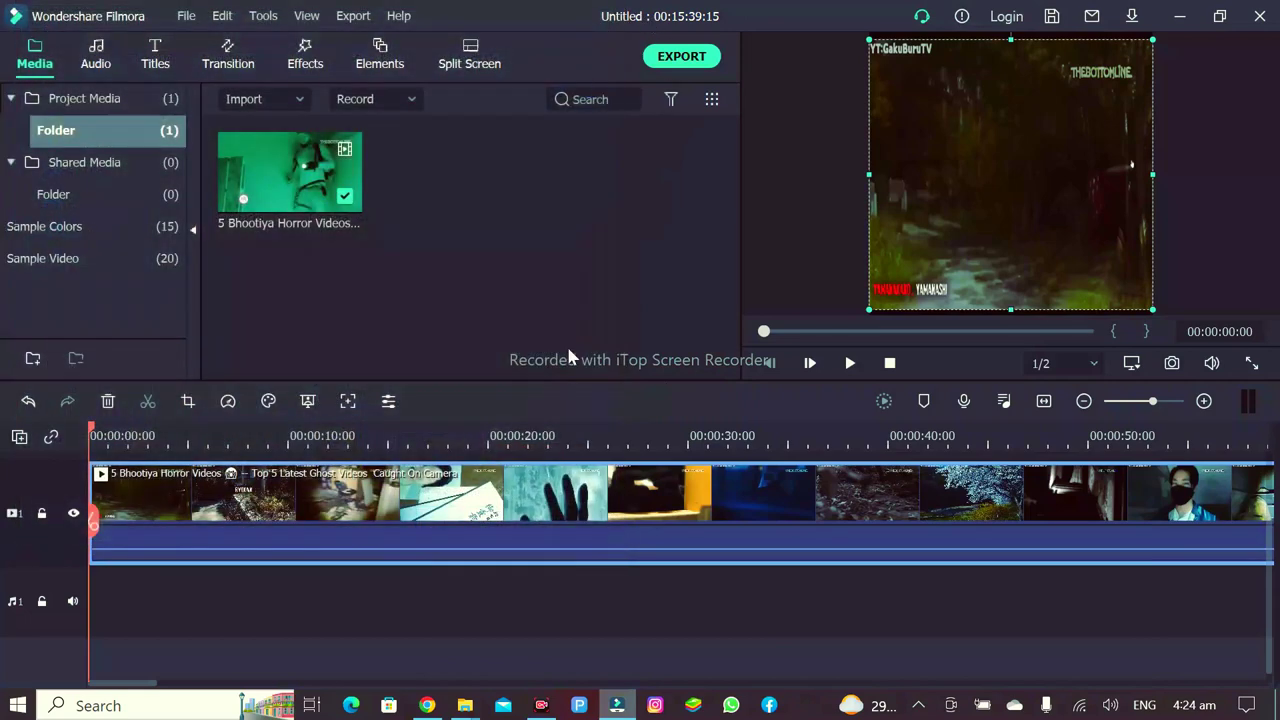
pyautogui.rightClick(499, 468)
pyautogui.click(400, 500)
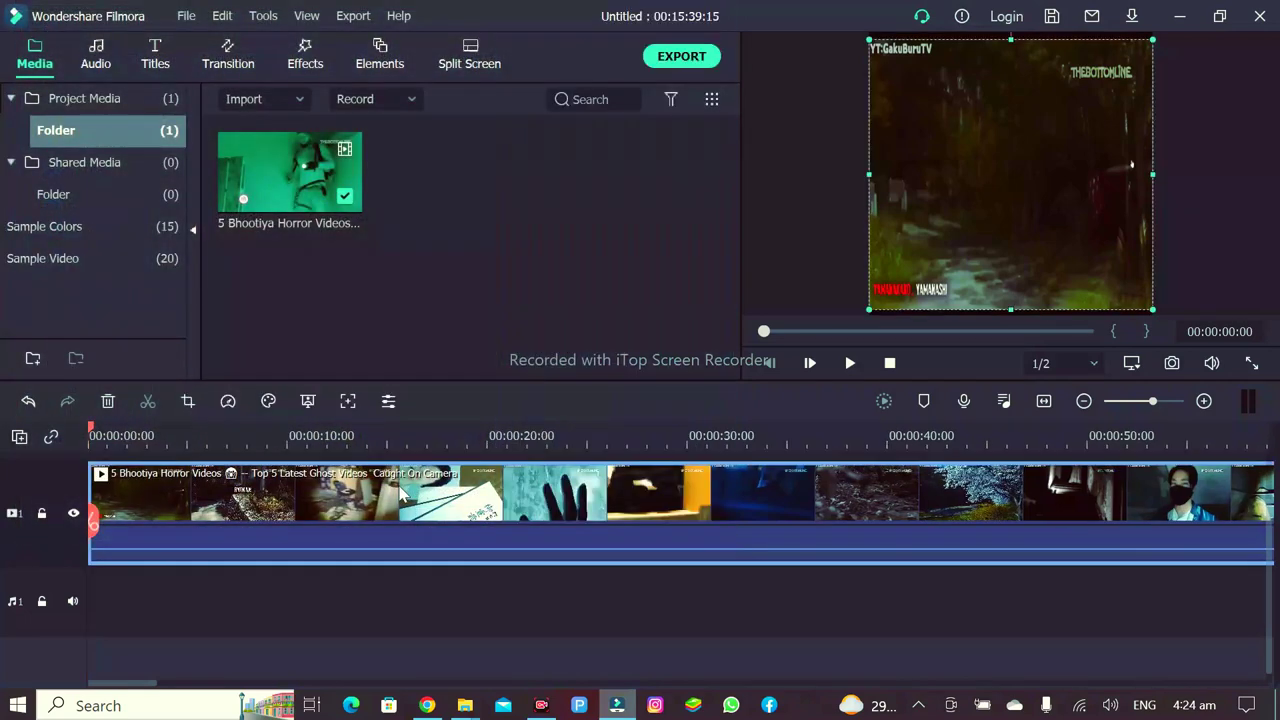
pyautogui.rightClick(400, 500)
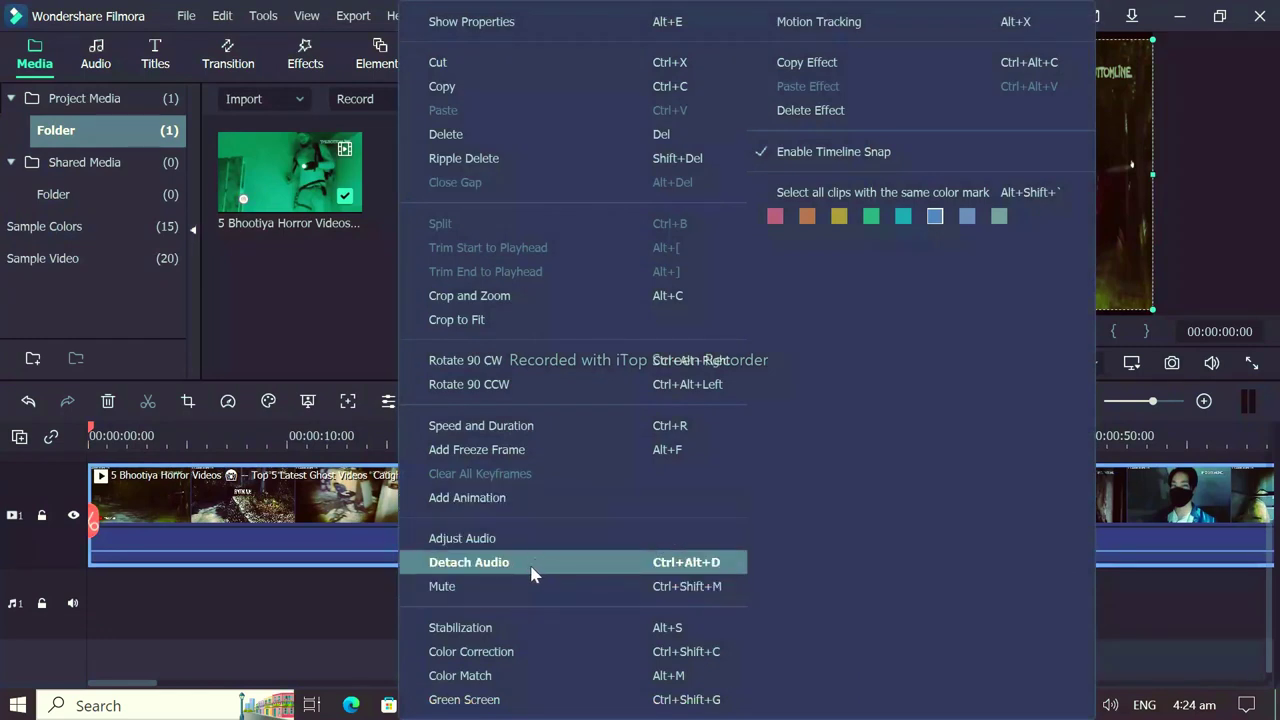
pyautogui.click(265, 507)
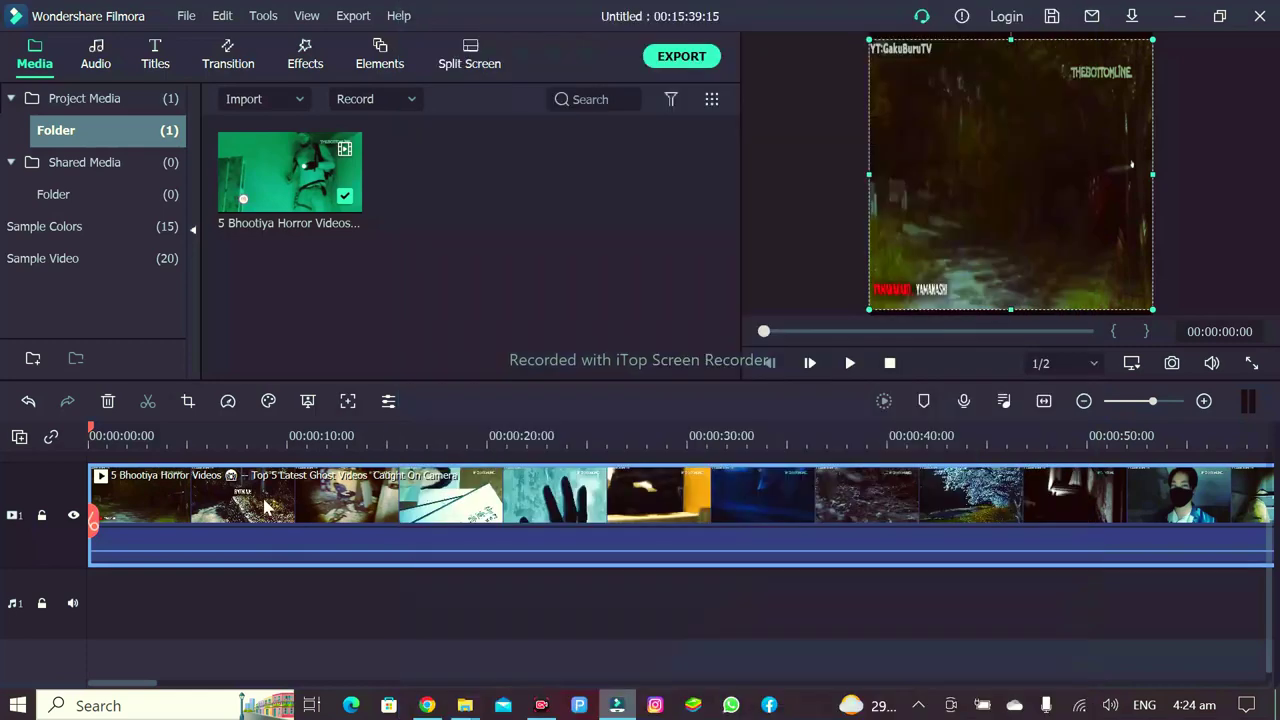
pyautogui.rightClick(751, 496)
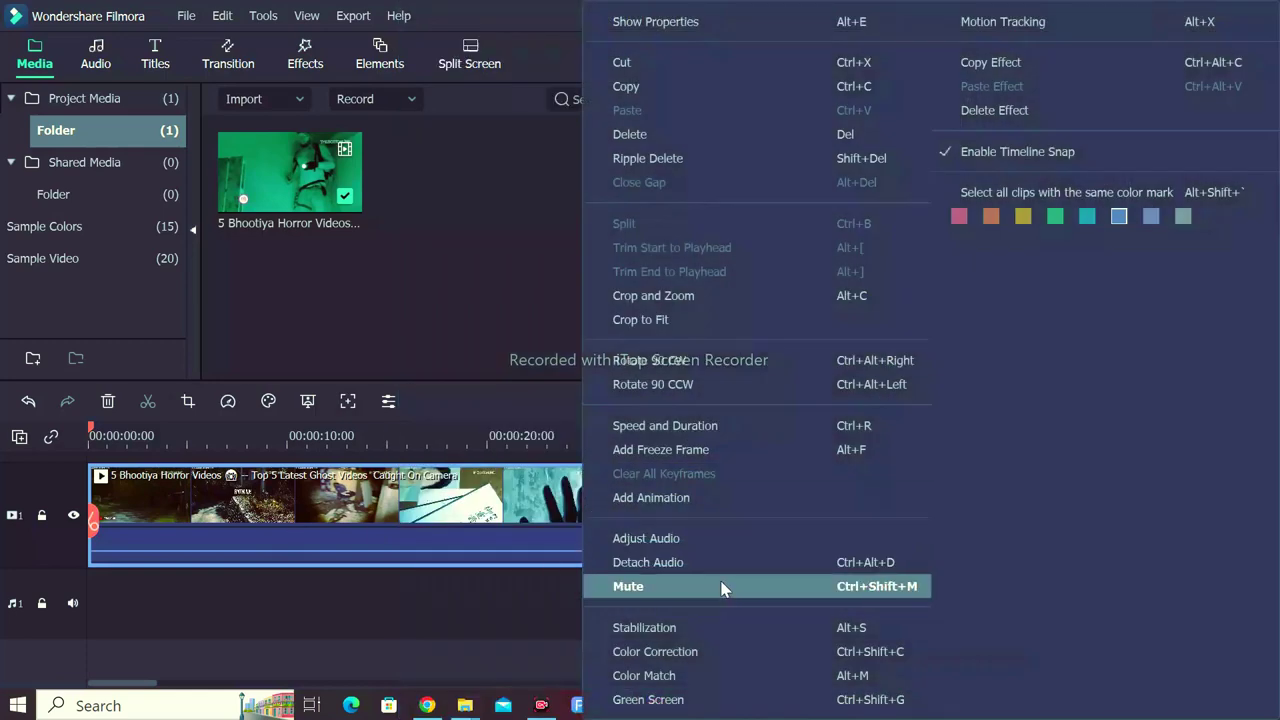
pyautogui.press('Escape')
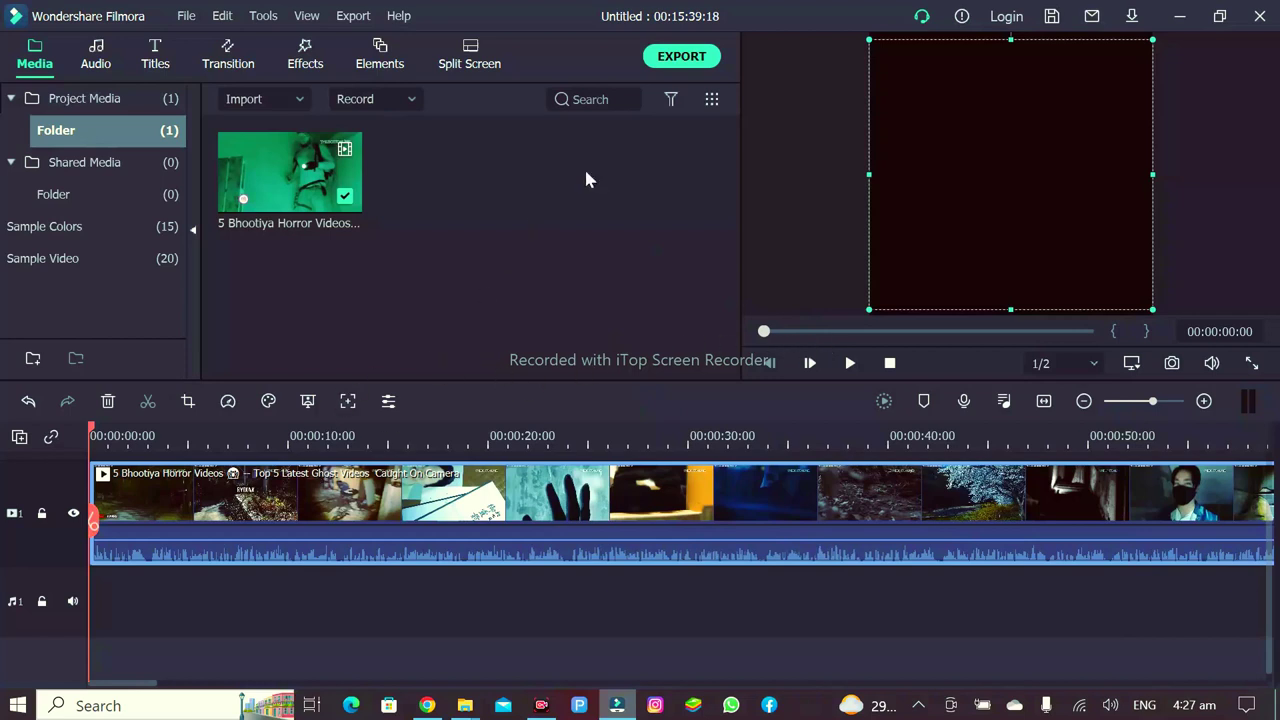
# Step: Export the edited square horror video to the computer as an MP4 file named My Video
pyautogui.click(681, 56)
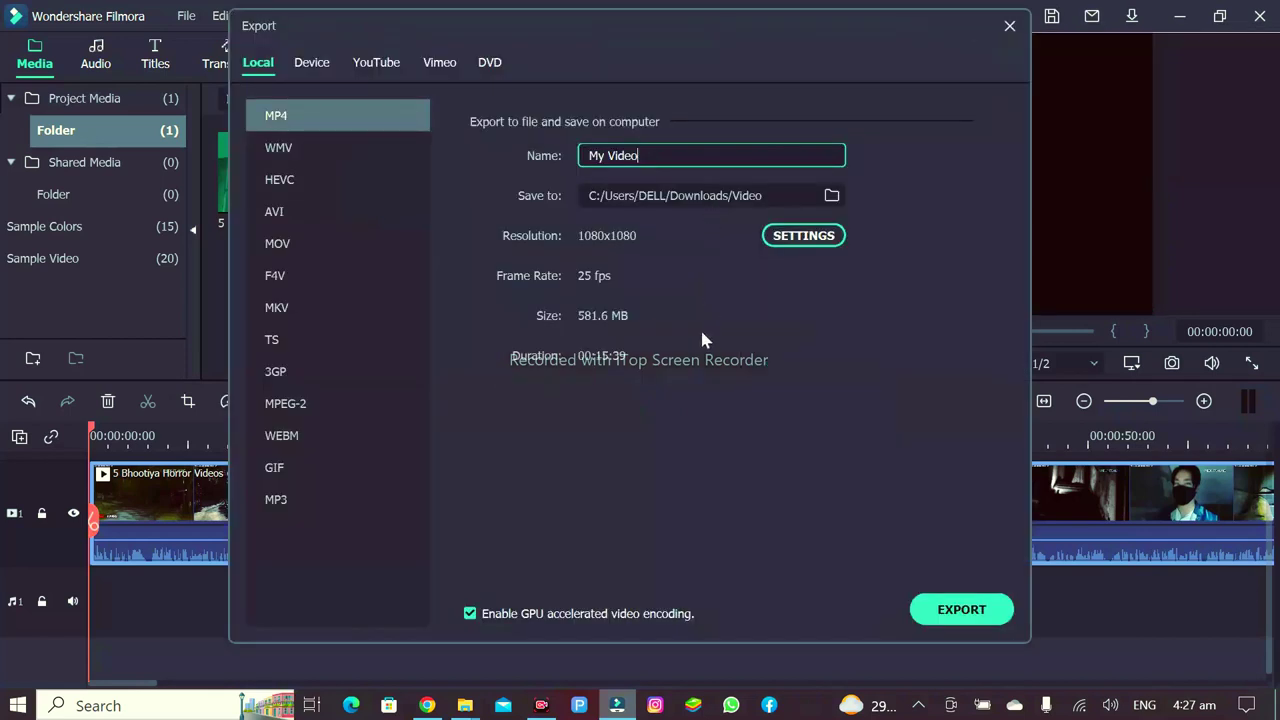
pyautogui.click(943, 614)
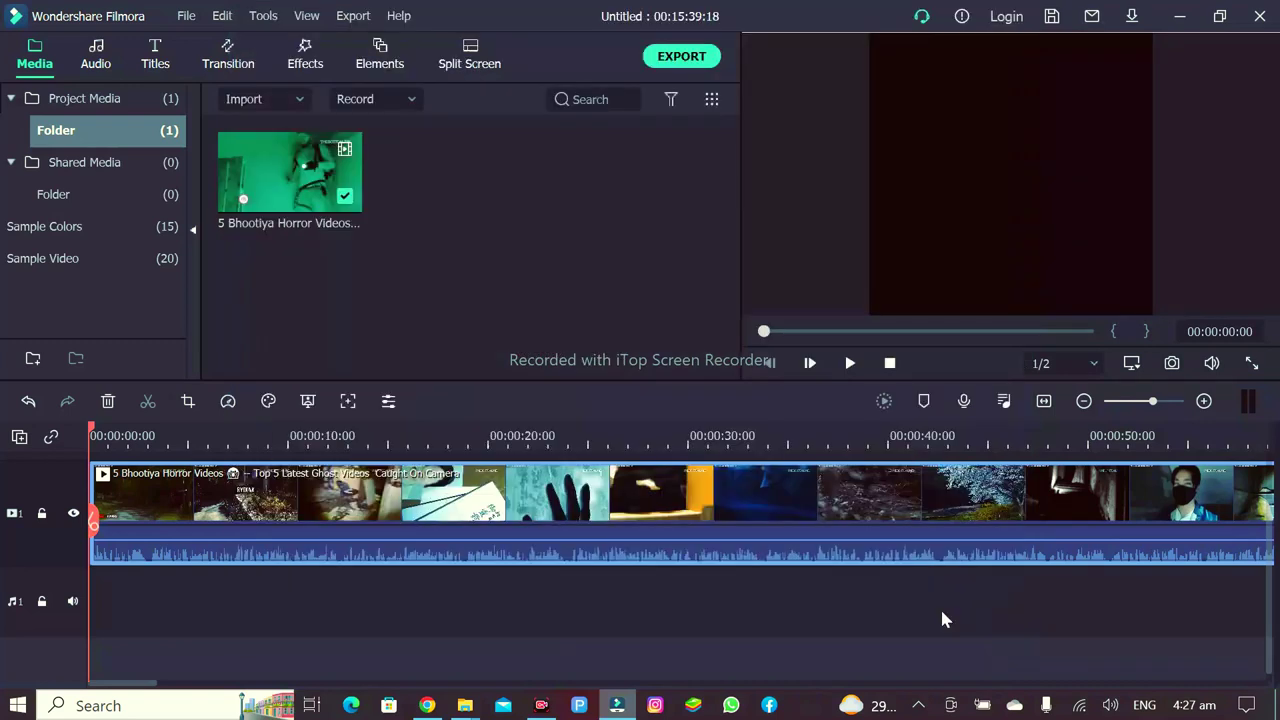